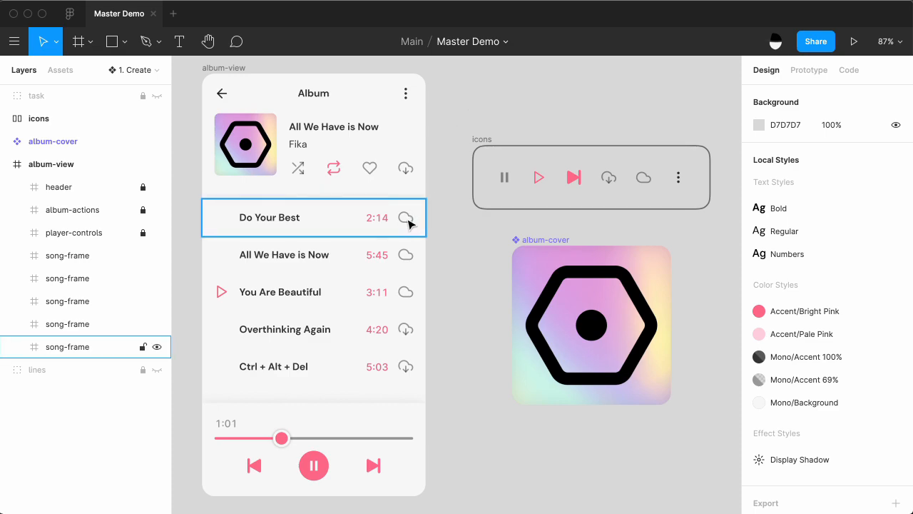
Create a component from the five song frames in album-view using the Master plugin's Create Component from Objects.
left_click(410, 372)
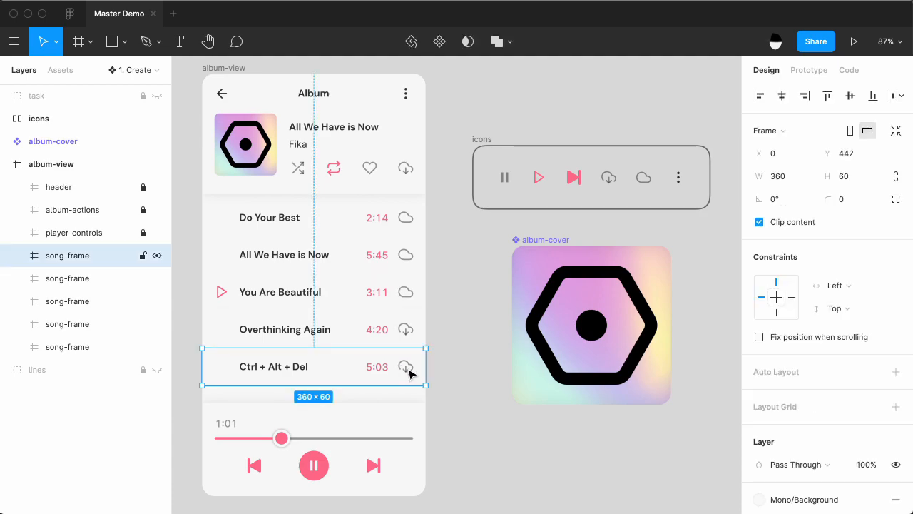
left_click(350, 326)
left_click(349, 295)
left_click(348, 265)
left_click(347, 230)
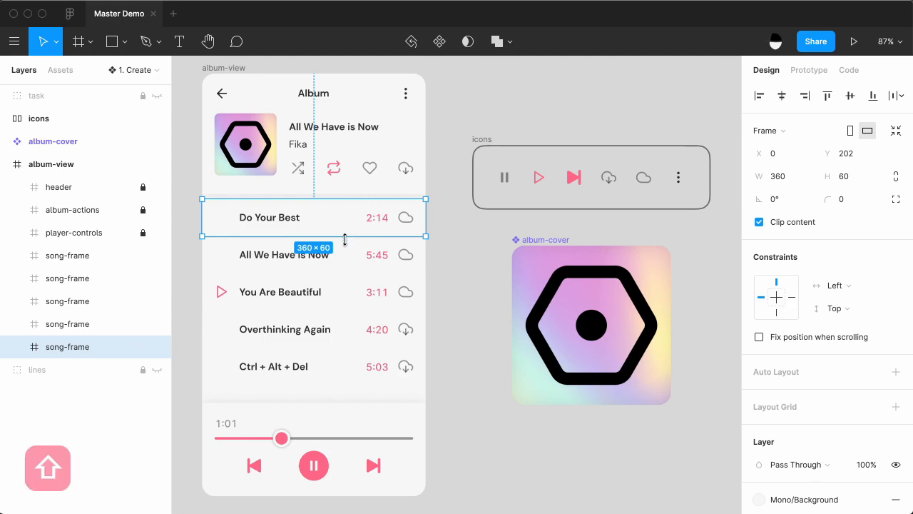
left_click(349, 264, "shift")
left_click(349, 295, "shift")
left_click(350, 330, "shift")
left_click(351, 371, "shift")
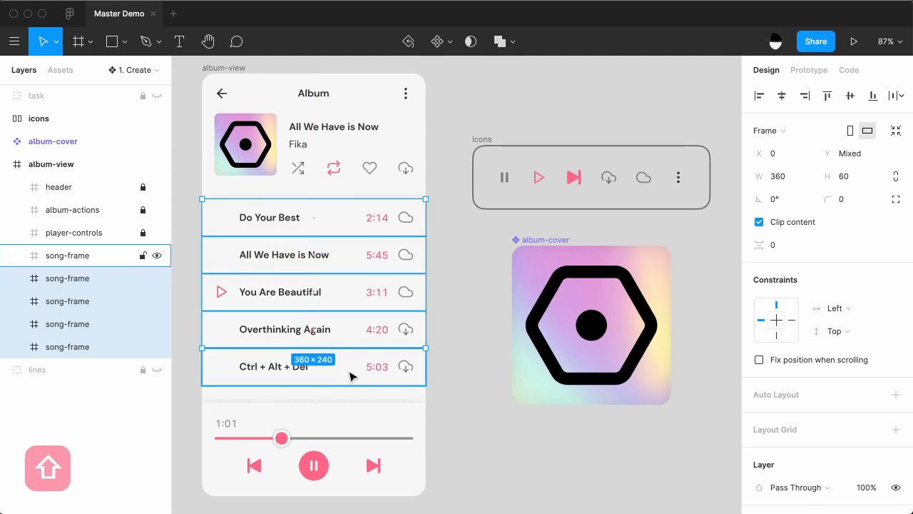
right_click(193, 246)
mouse_move(237, 285)
mouse_move(428, 285)
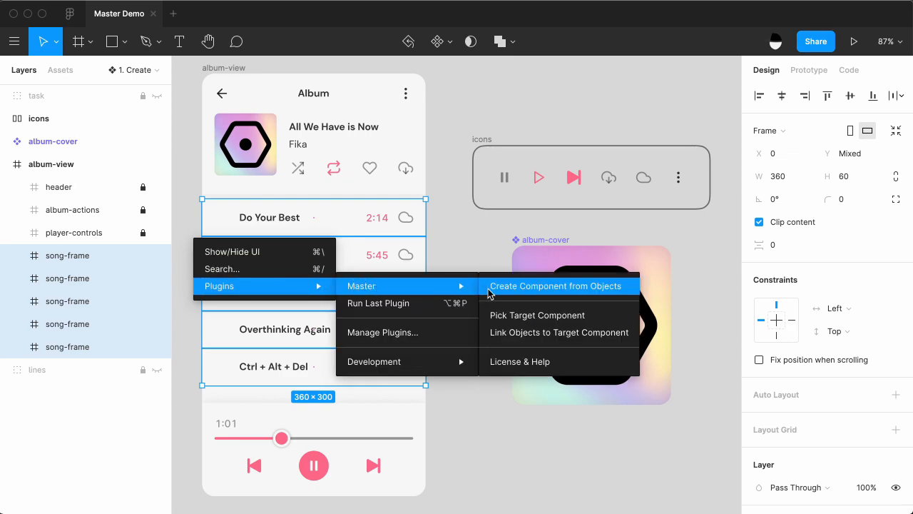
left_click(503, 286)
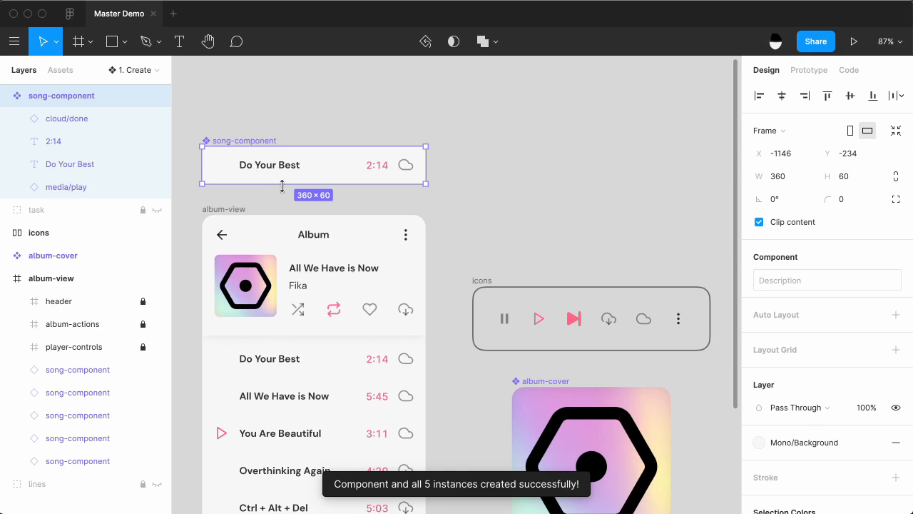
Examine the song-component instances in album-view, including the cloud icon in the Overthinking Again row.
scroll(244, 181, "down", 3)
scroll(244, 183, "down", 1)
left_click(263, 231)
left_click(268, 268)
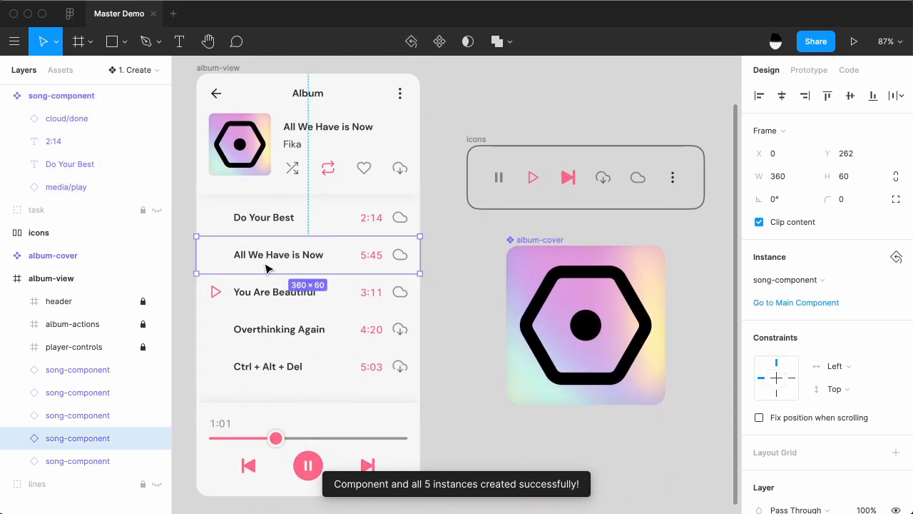
left_click(267, 298)
left_click(264, 334)
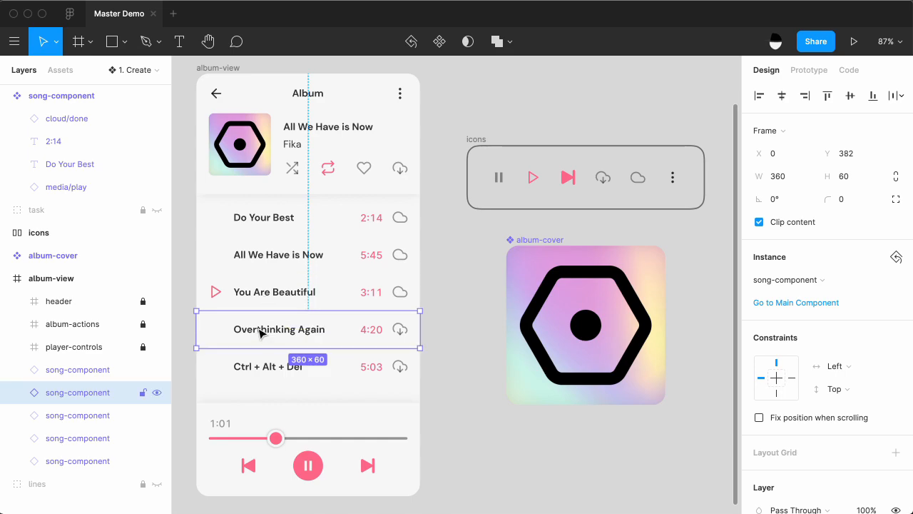
double_click(260, 333)
left_click(399, 330)
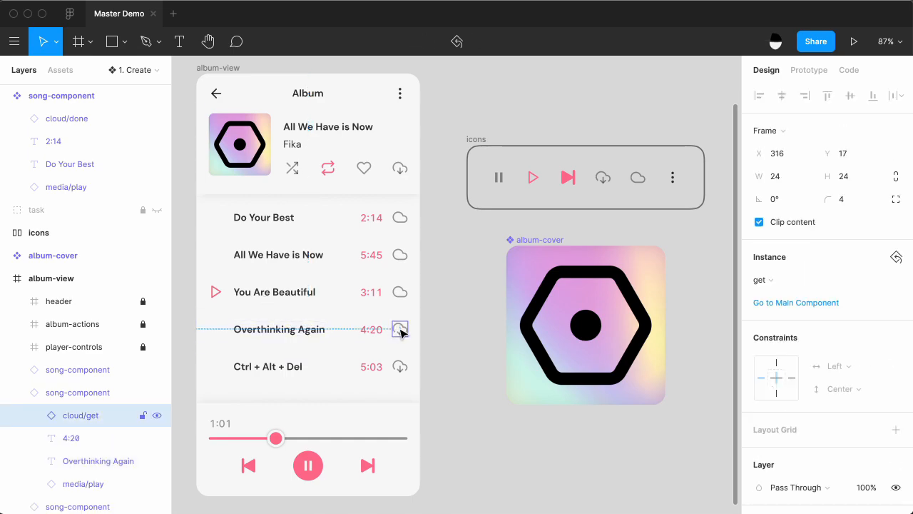
left_click(402, 297)
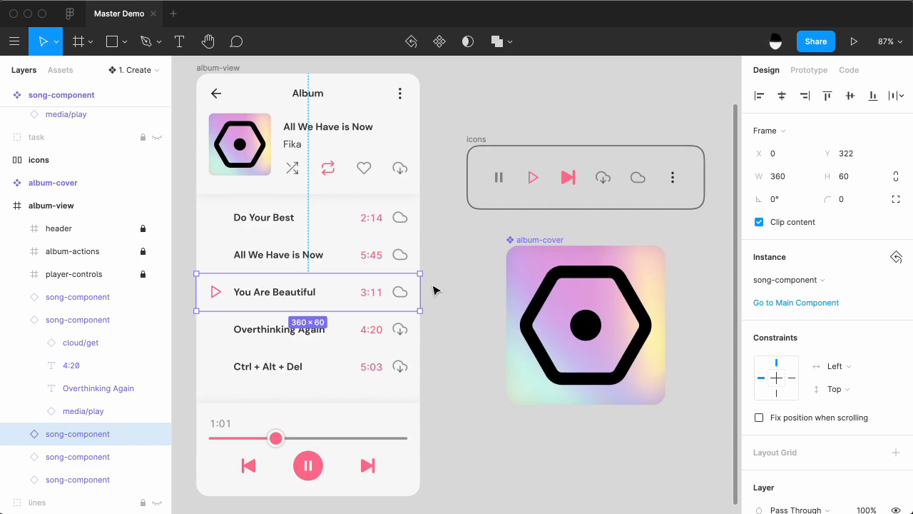
left_click(436, 290)
scroll(435, 289, "up", 5)
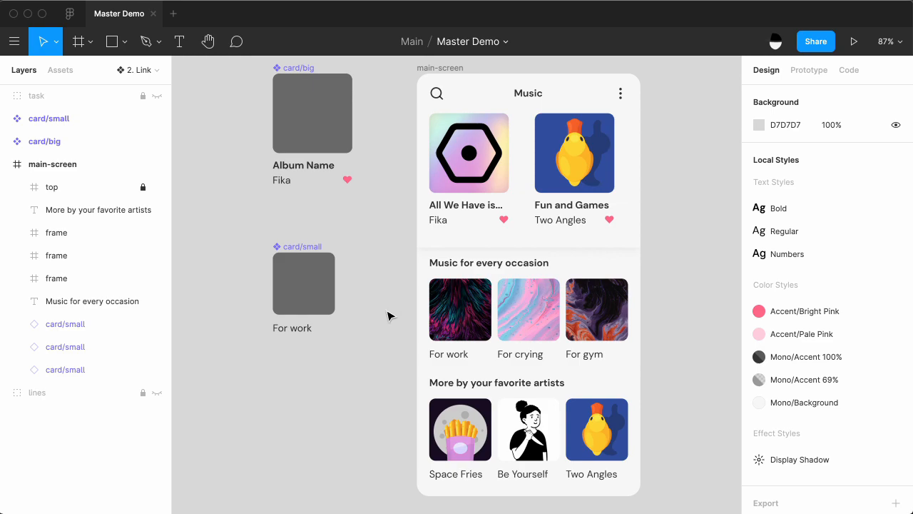
Compare the three frames under More by your favorite artists with the card/small component and its For work instance.
left_click(460, 454)
left_click(534, 444)
left_click(598, 444)
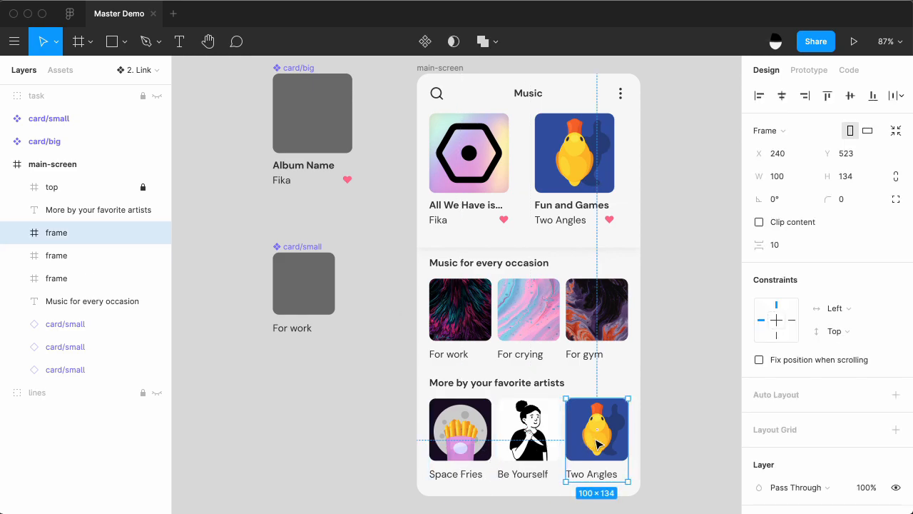
left_click(330, 307)
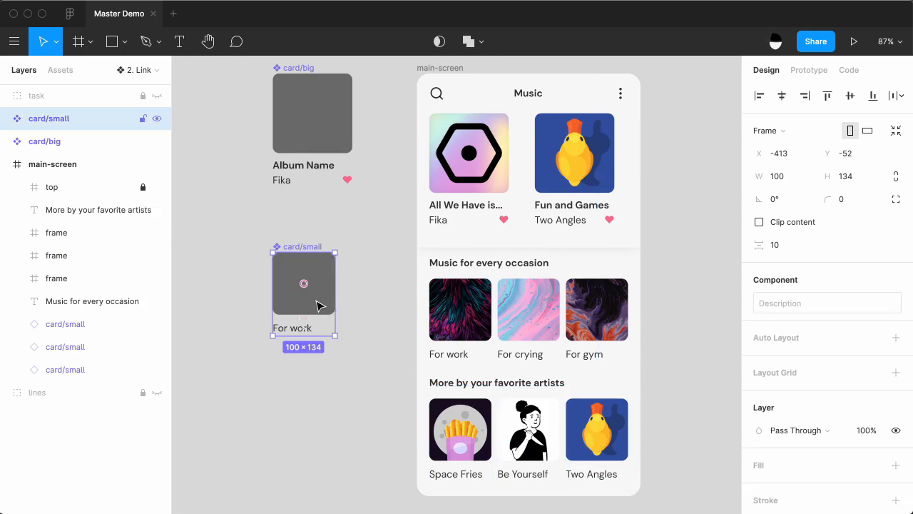
left_click(352, 312)
left_click(459, 309)
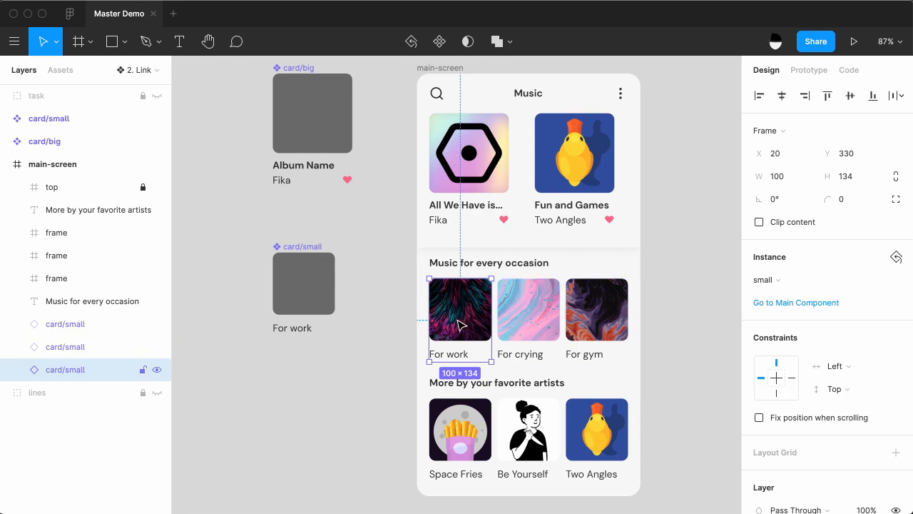
left_click(383, 302)
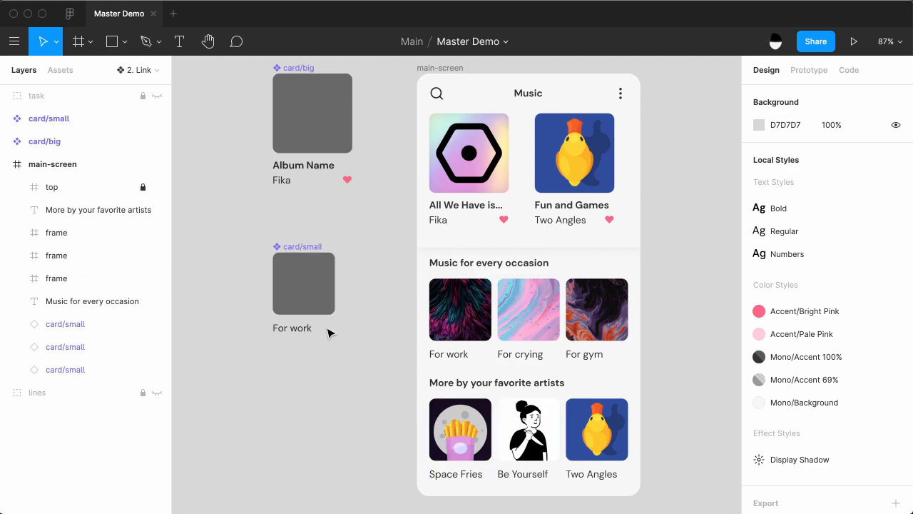
Set the card/small component as the Master plugin's target component.
left_click(291, 299)
right_click(227, 286)
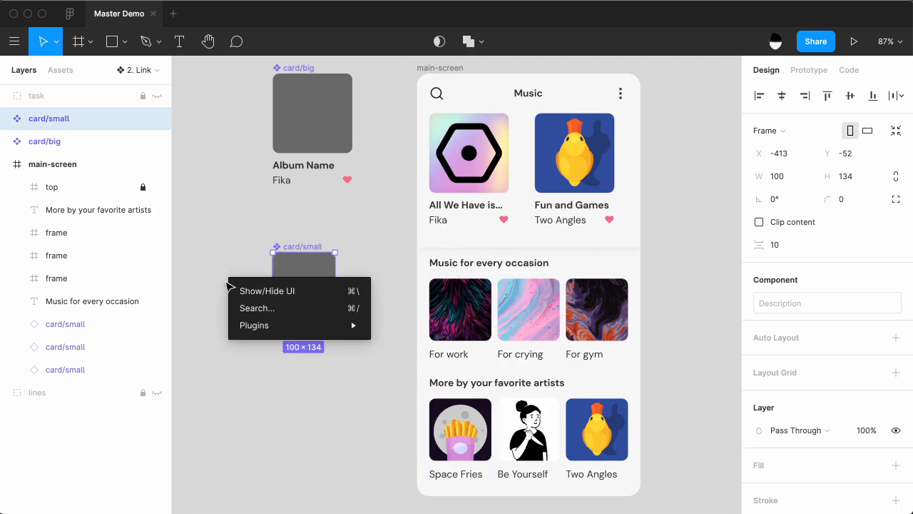
mouse_move(254, 325)
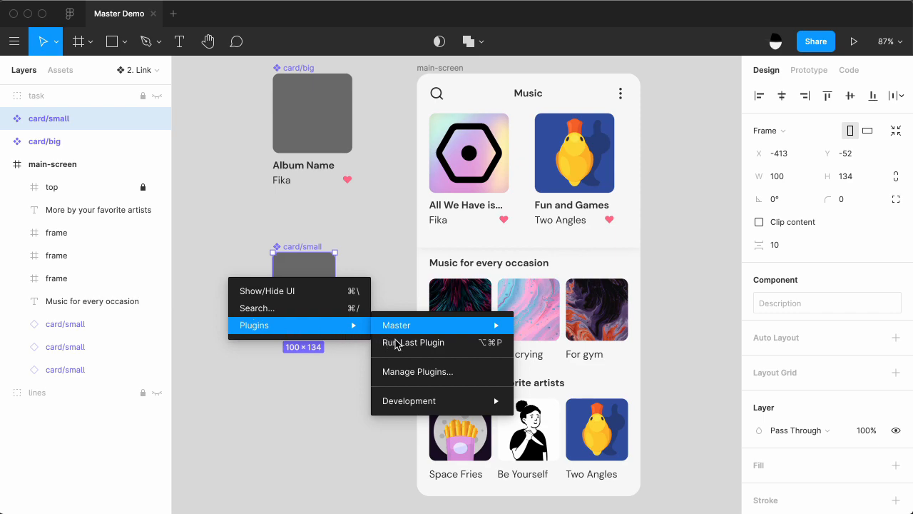
mouse_move(423, 332)
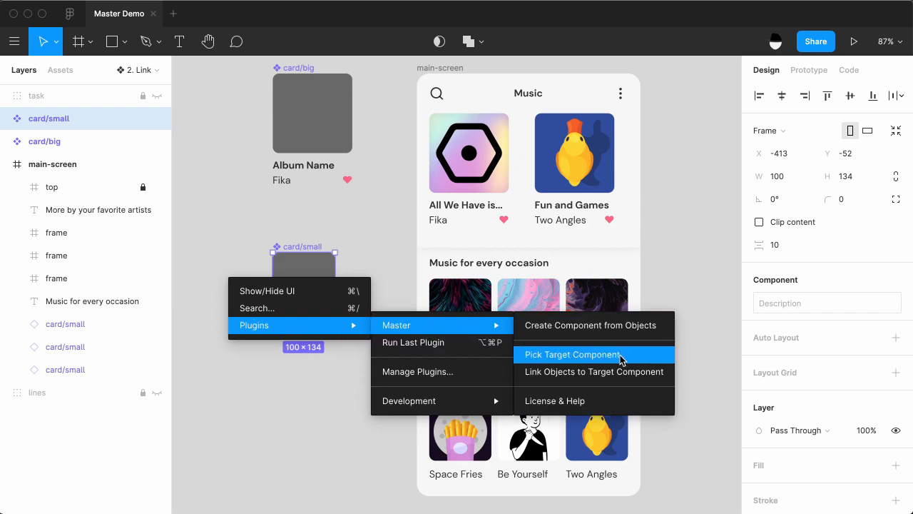
left_click(537, 357)
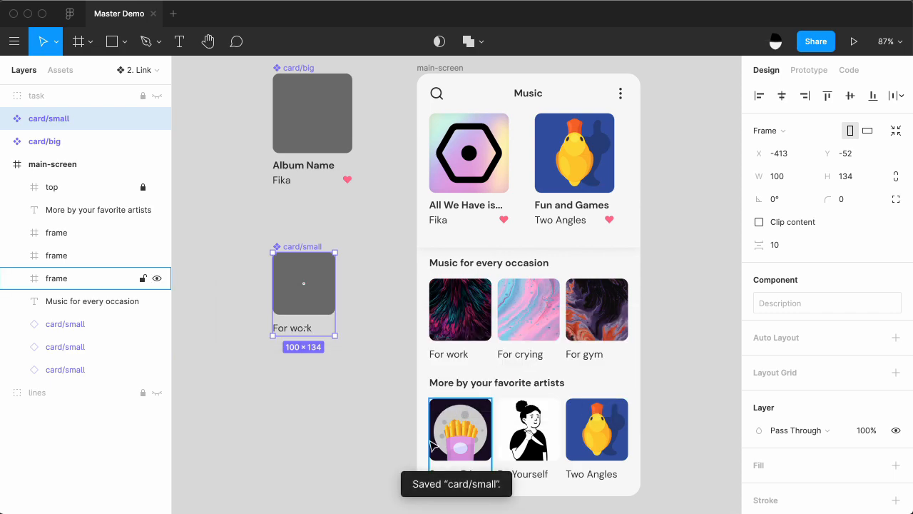
Link the Space Fries, Be Yourself and Two Angles frames to the target component with the Master plugin.
left_click(401, 440)
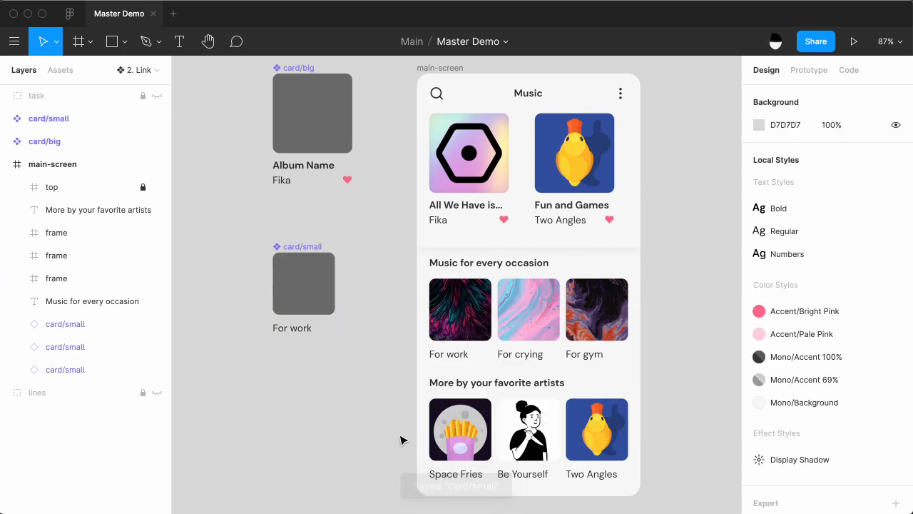
scroll(399, 436, "down", 2)
left_click_drag(448, 407, 648, 438)
right_click(236, 346)
mouse_move(291, 388)
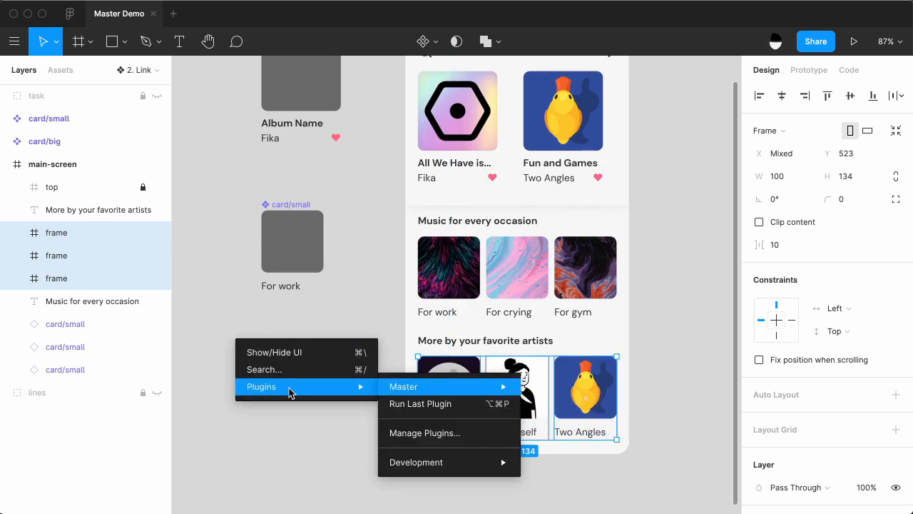
mouse_move(403, 386)
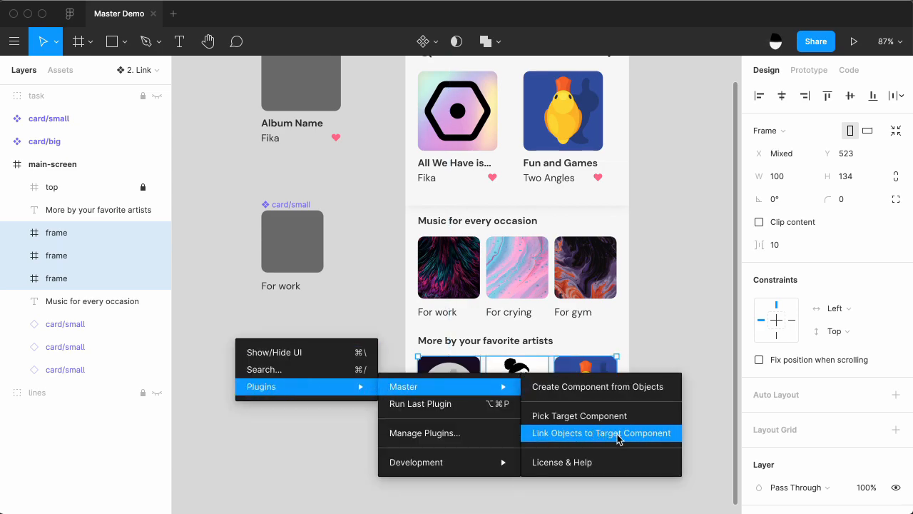
left_click(589, 436)
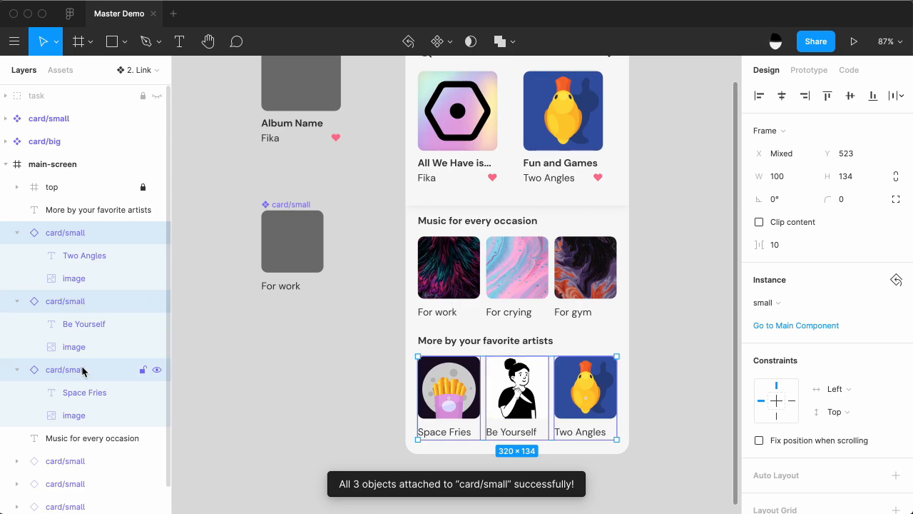
left_click(292, 250)
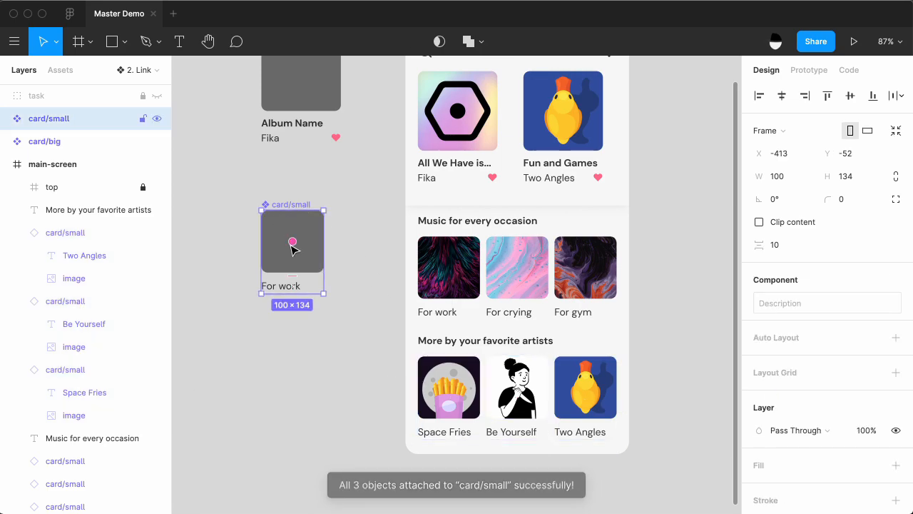
left_click(396, 291)
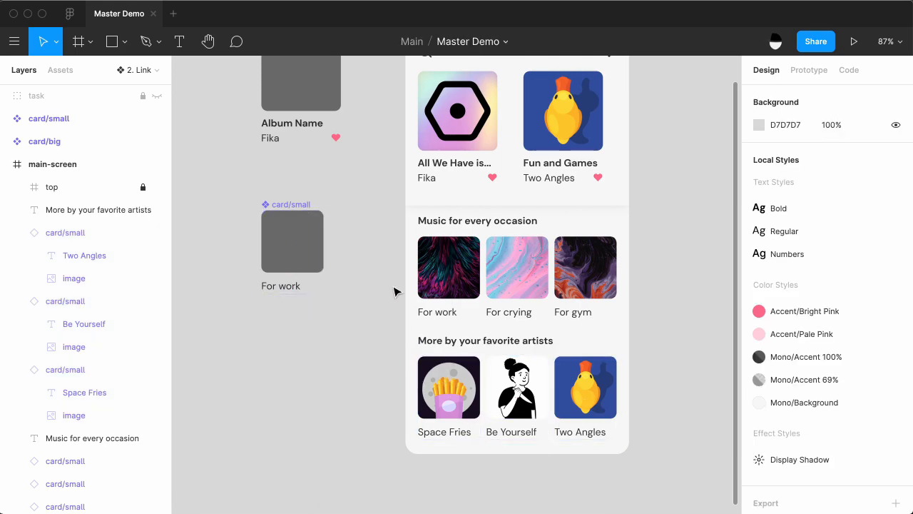
scroll(396, 291, "up", 3)
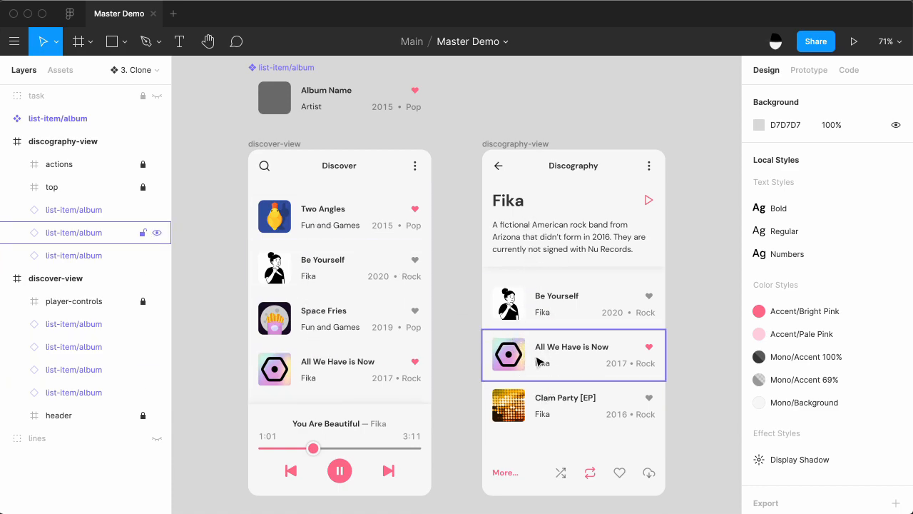
Clone the list-item/album component together with its three discography-view instances using Master's Create Component from Objects.
scroll(542, 364, "up", 5)
scroll(538, 359, "up", 5)
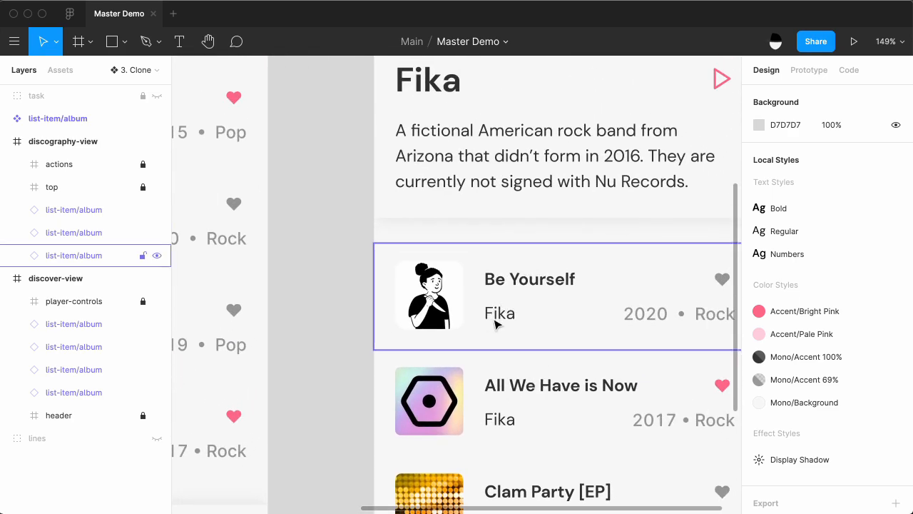
scroll(516, 322, "down", 5)
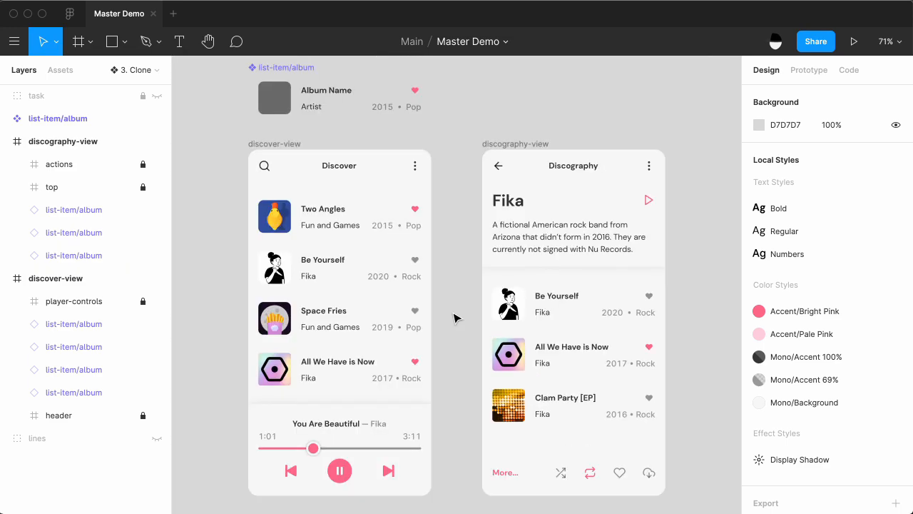
left_click_drag(455, 304, 586, 401)
key("shift")
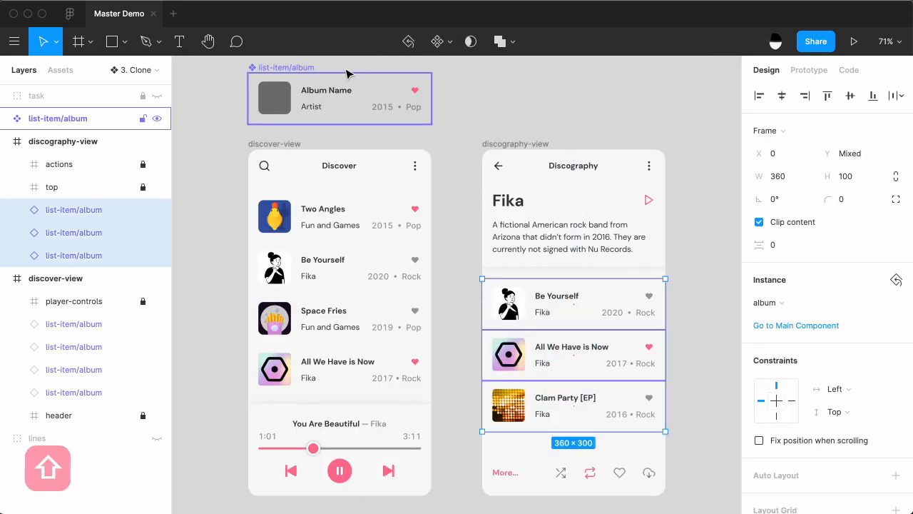
left_click(329, 106, "shift")
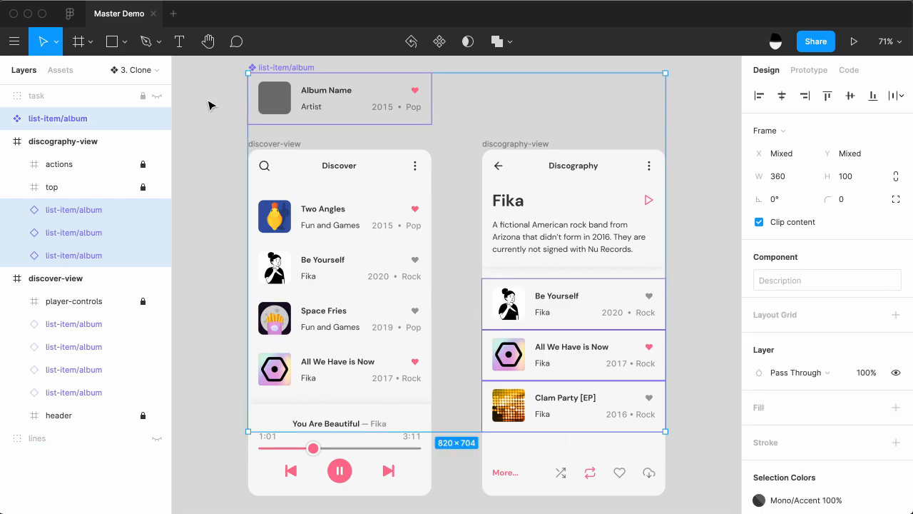
right_click(208, 106)
mouse_move(306, 145)
mouse_move(405, 151)
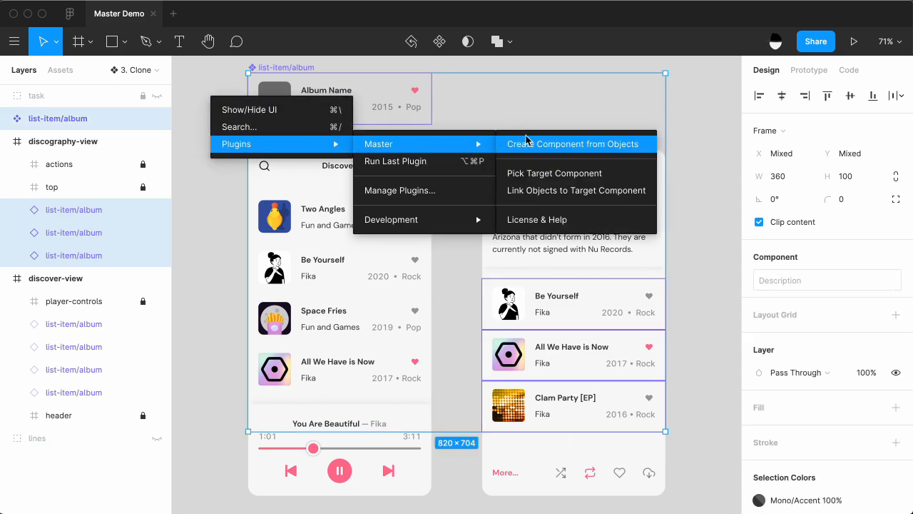
left_click(545, 149)
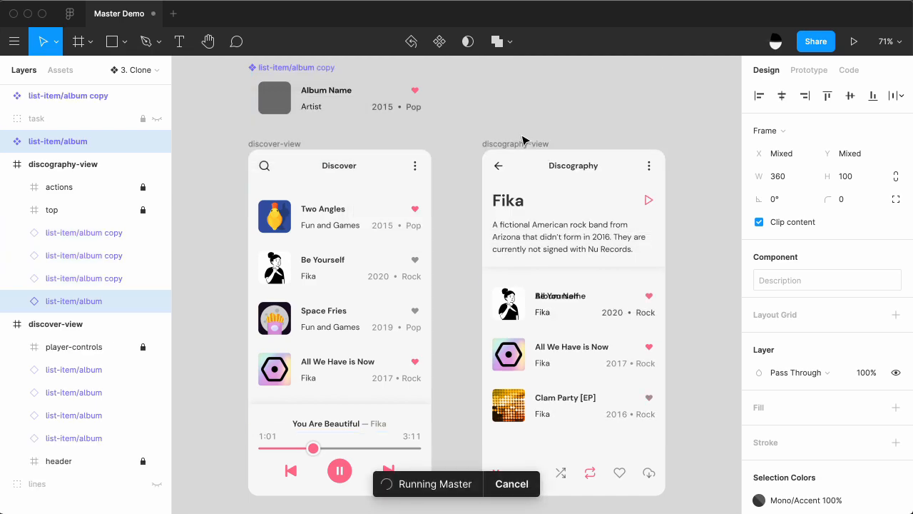
Place the list-item/album copy component above the discography-view frame and delete its Artist text.
left_click_drag(355, 182, 582, 264)
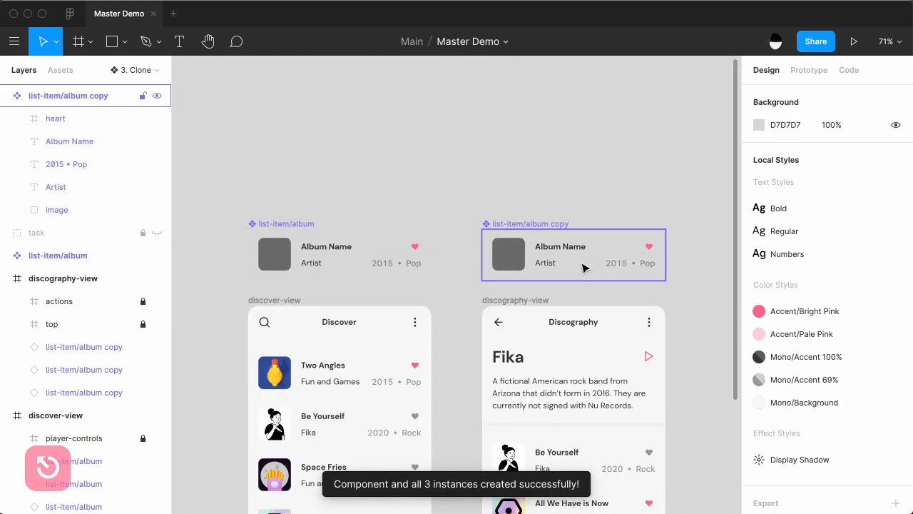
key("shift+2")
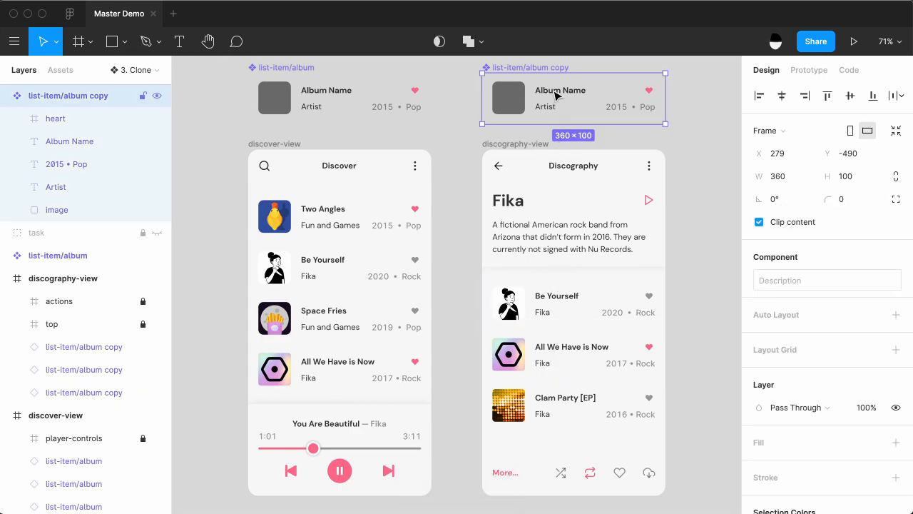
left_click(548, 108, "super")
key("BackSpace")
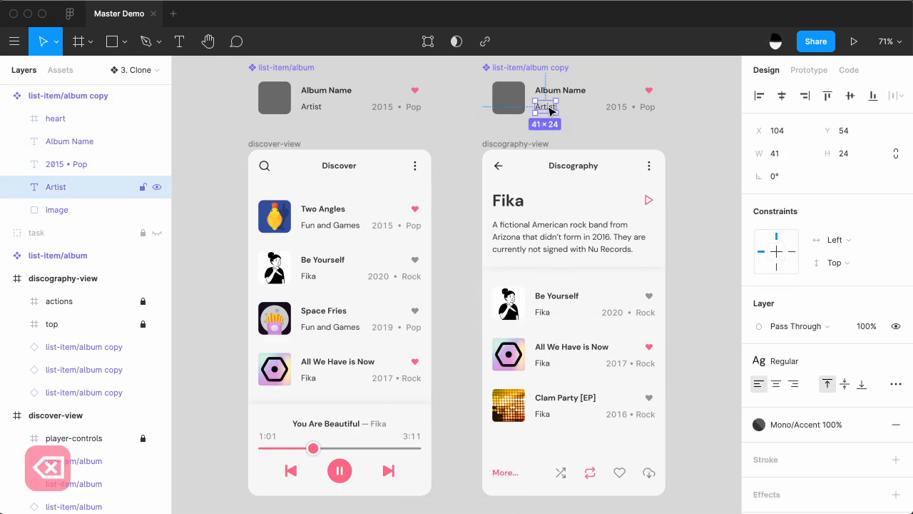
Move the copy's 2015 • Pop text directly beneath Album Name and left-align it.
left_click(628, 107, "super")
left_click_drag(627, 107, 555, 112)
left_click(758, 384)
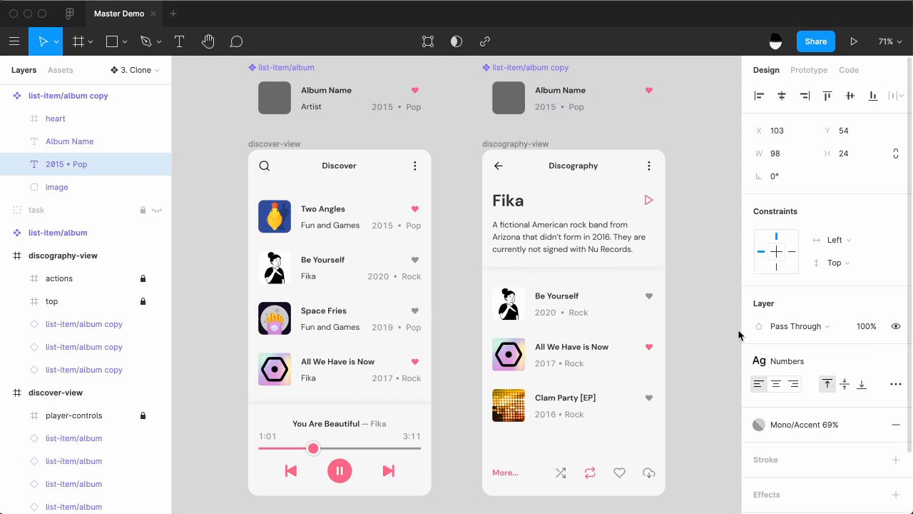
Center the heart icon vertically within the list-item/album copy component.
left_click(650, 93)
key("alt+v")
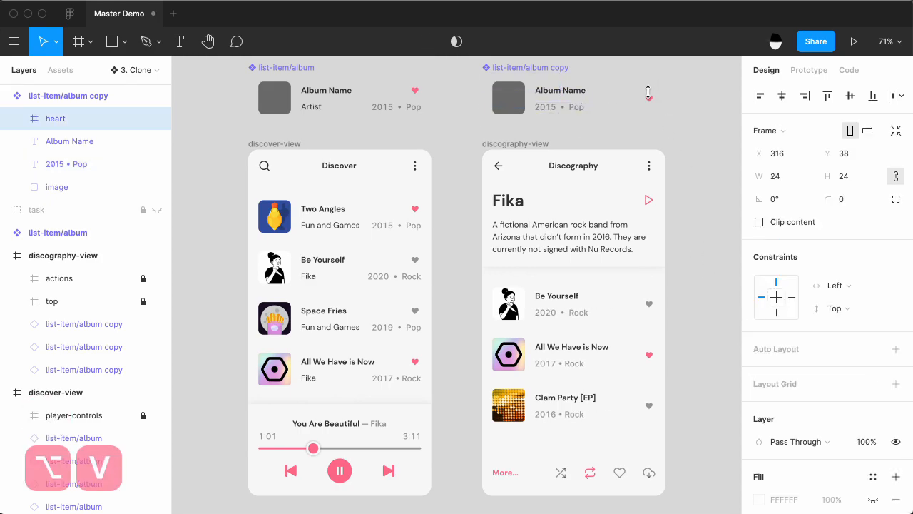
left_click(698, 124)
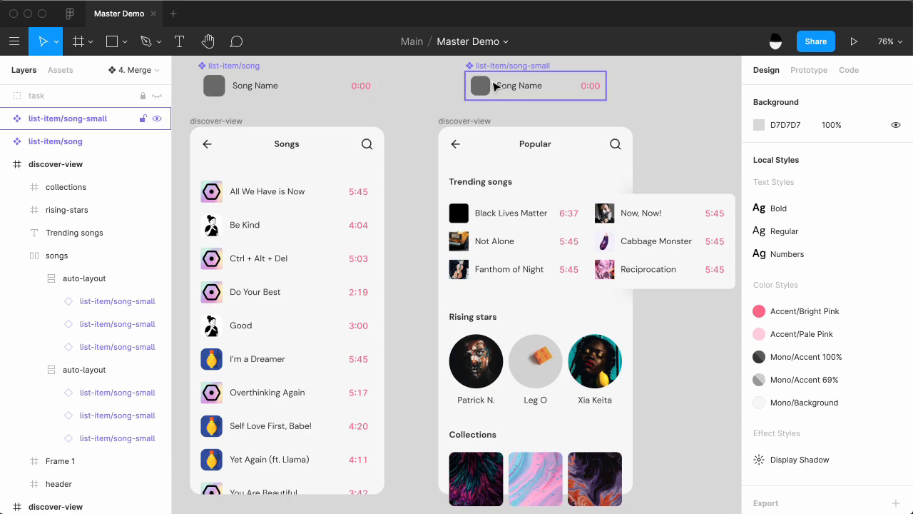
Examine the component swap options for the Black Lives Matter instance under Trending songs.
double_click(500, 219)
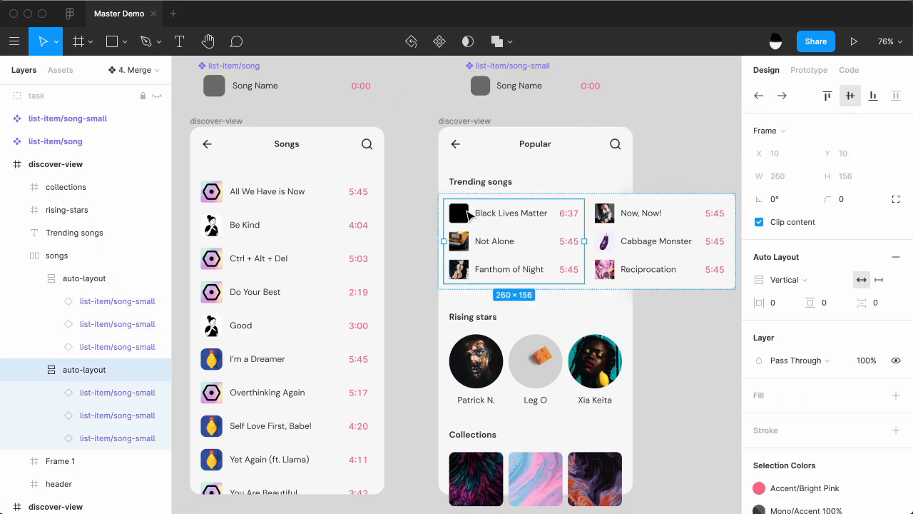
double_click(467, 212)
left_click(774, 280)
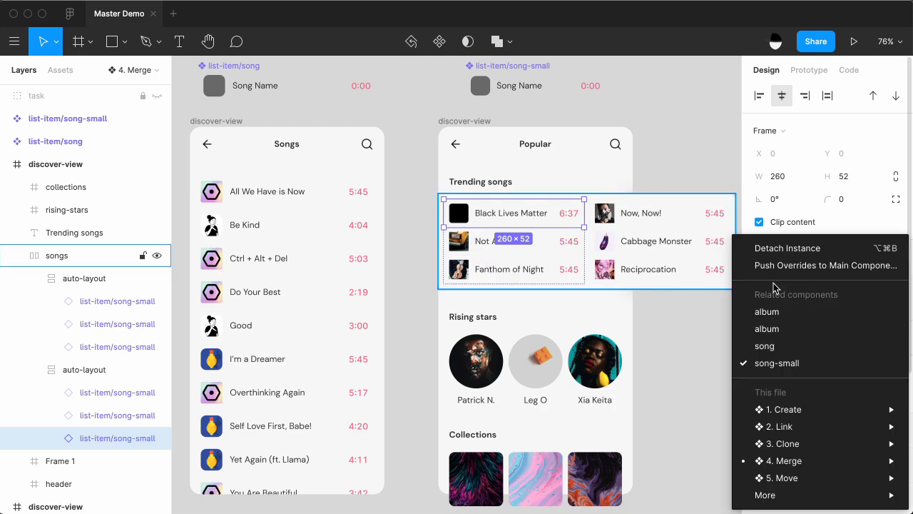
left_click(562, 231)
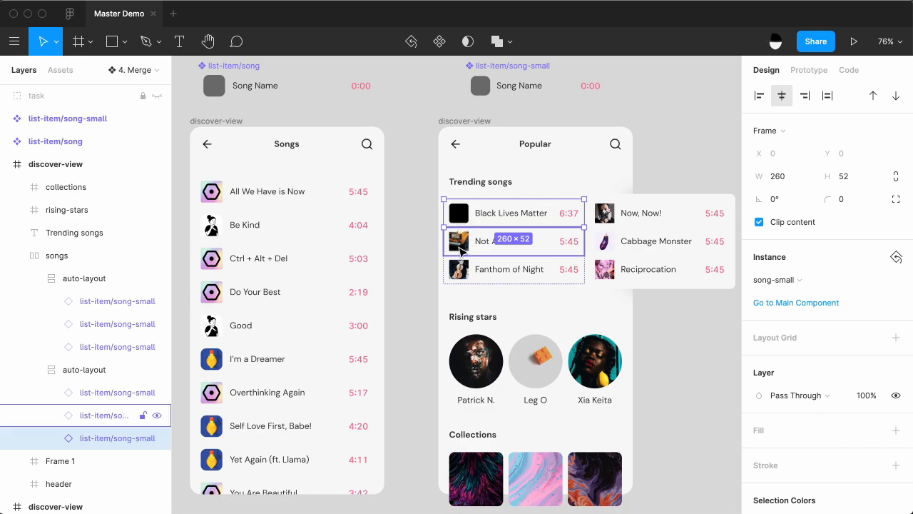
left_click(421, 193)
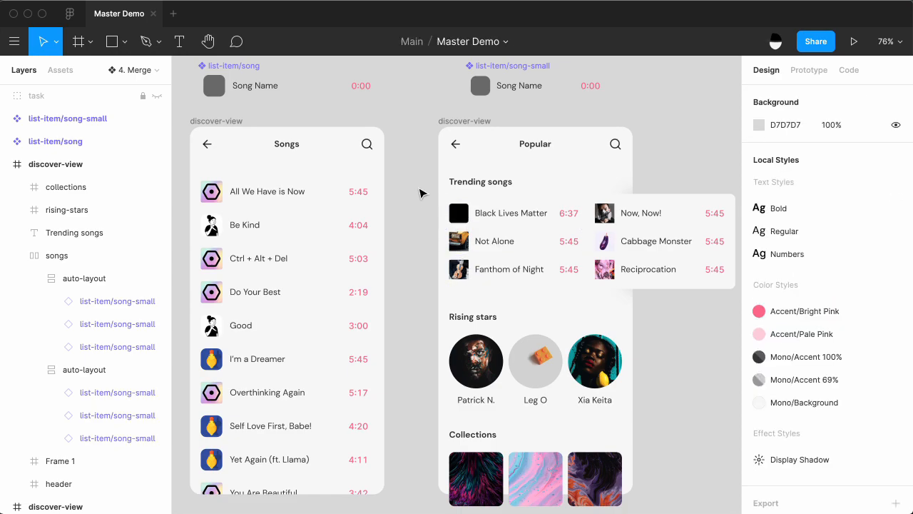
Set the list-item/song component as the Master plugin's target component.
left_click(250, 87)
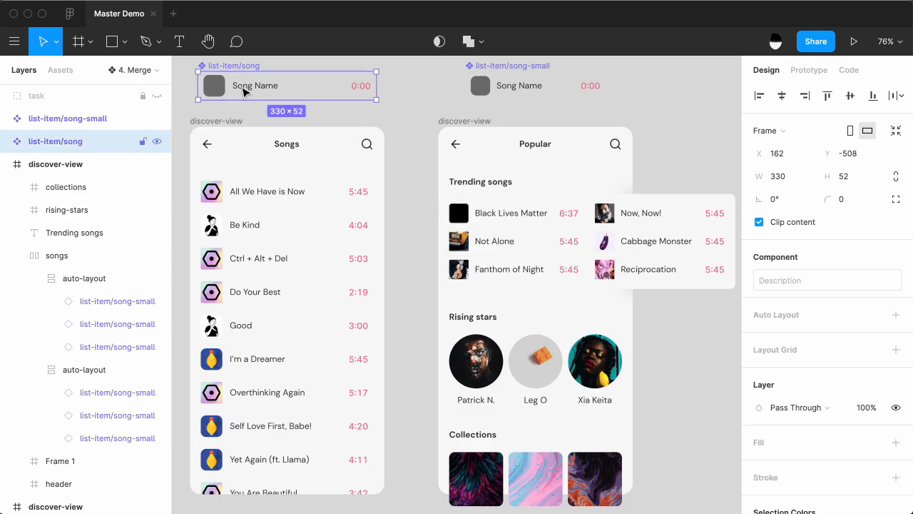
right_click(189, 102)
mouse_move(244, 140)
mouse_move(406, 148)
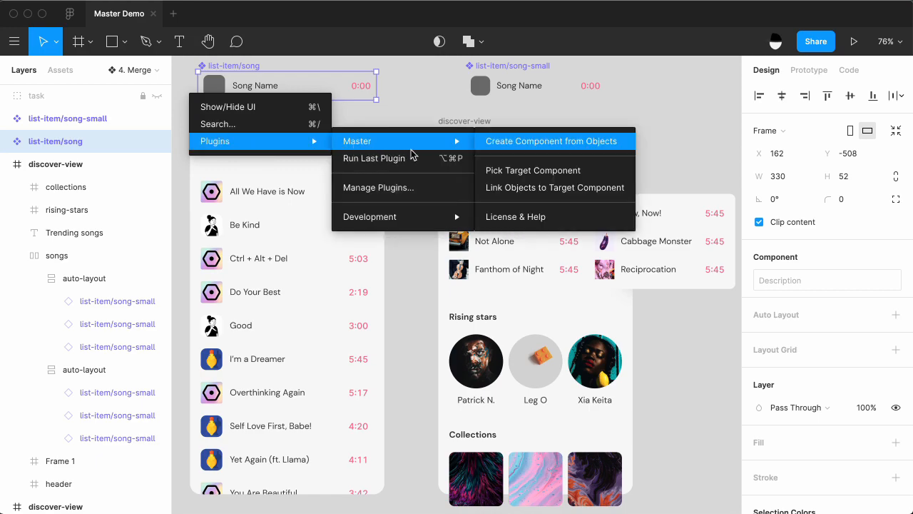
left_click(527, 170)
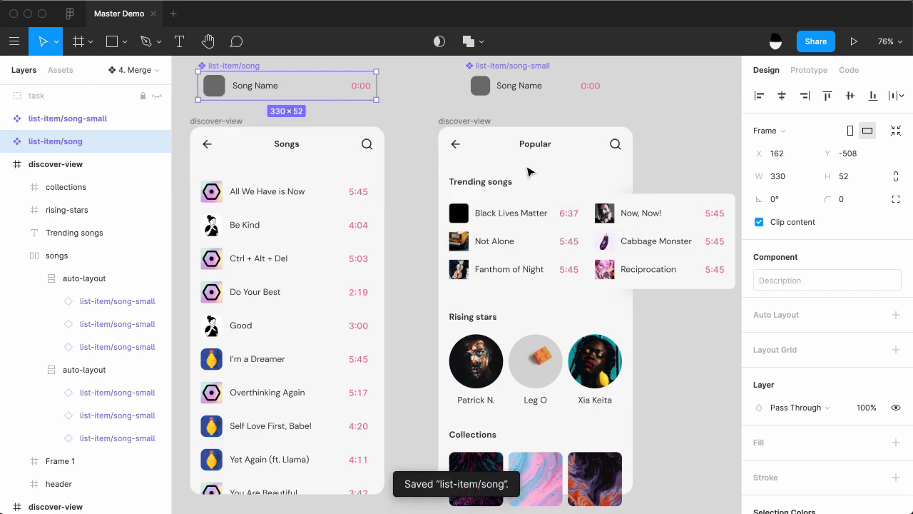
Link all six list-item/song-small instances under Trending songs to the target component with the Master plugin.
left_click(495, 227)
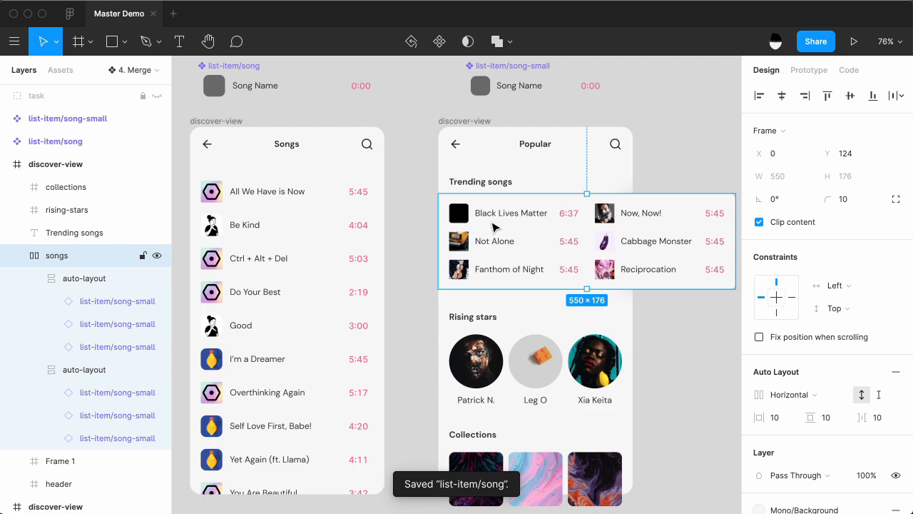
key("Return")
key("Return")
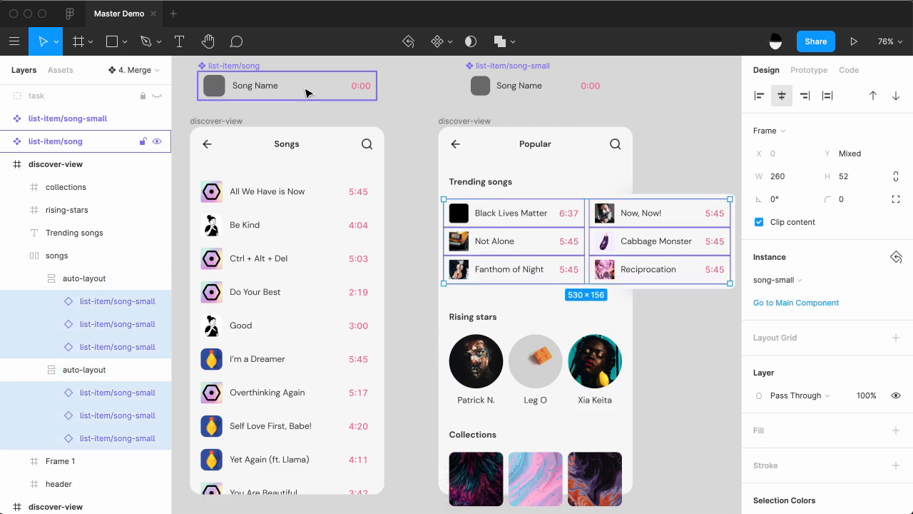
right_click(399, 154)
mouse_move(438, 201)
mouse_move(593, 207)
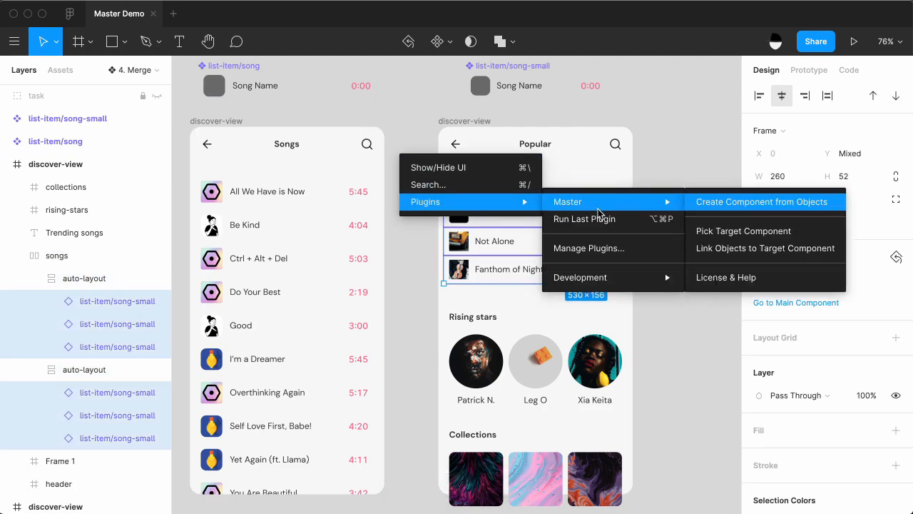
left_click(752, 254)
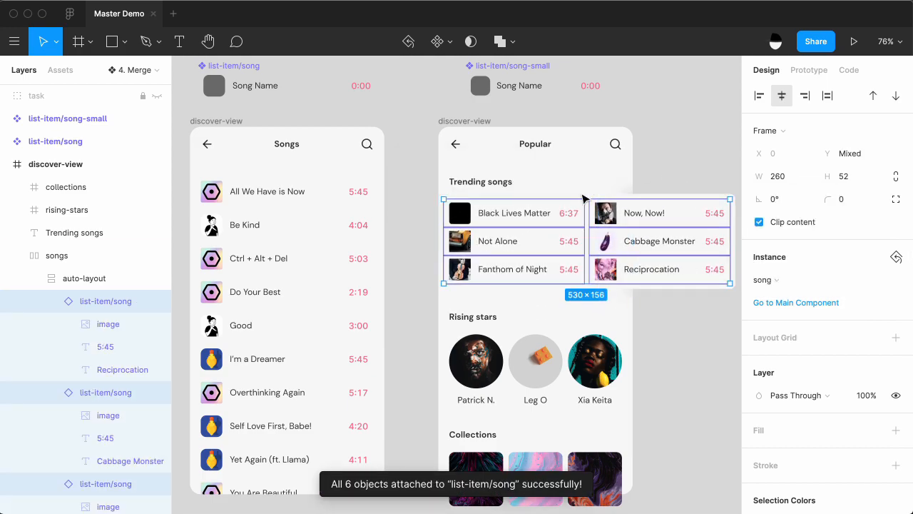
Test the link by shifting the Song Name text in list-item/song-small and in list-item/song, undoing the latter move.
left_click(519, 89, "super")
left_click_drag(518, 89, 527, 89)
left_click(258, 94, "super")
mouse_move(258, 92)
left_mouse_down()
mouse_move(280, 92)
mouse_move(257, 88)
left_mouse_up()
key("super+z")
Delete the redundant list-item/song-small main component.
left_click(470, 83)
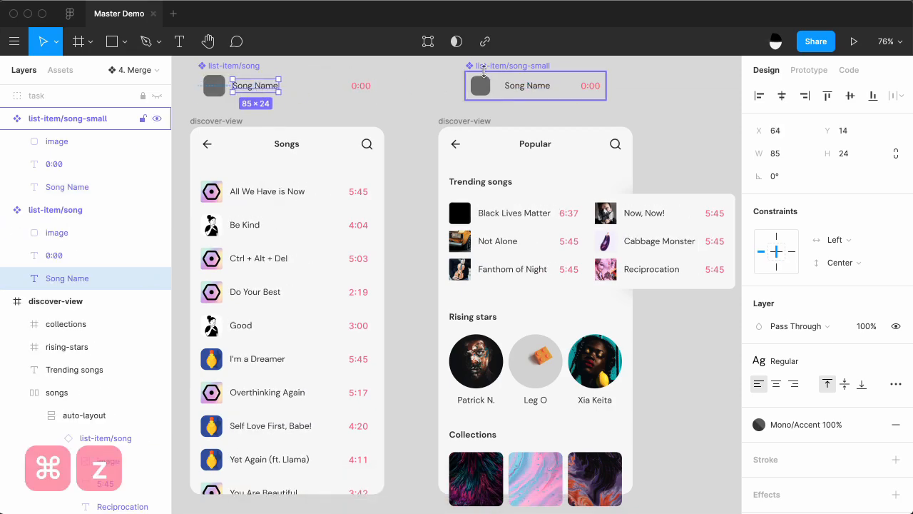
key("Delete")
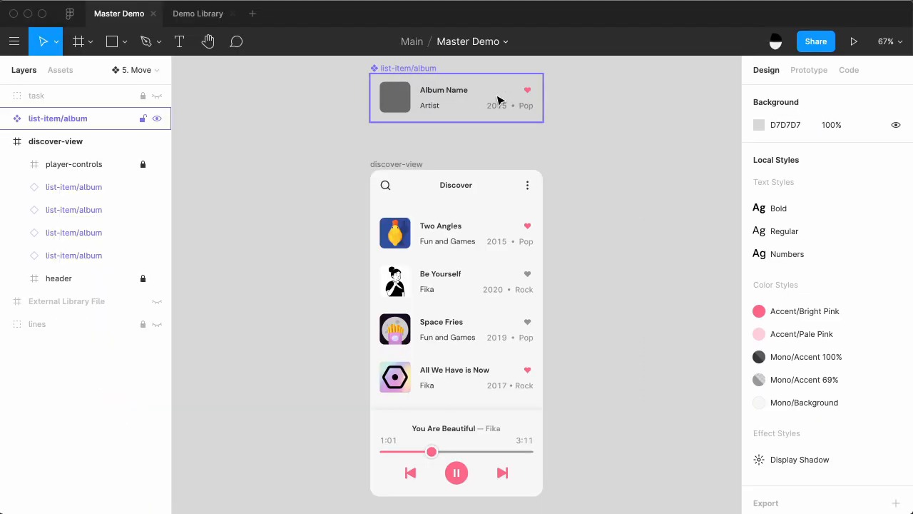
Look over the components in the Demo Library file and return to the Master Demo file.
left_click(497, 99)
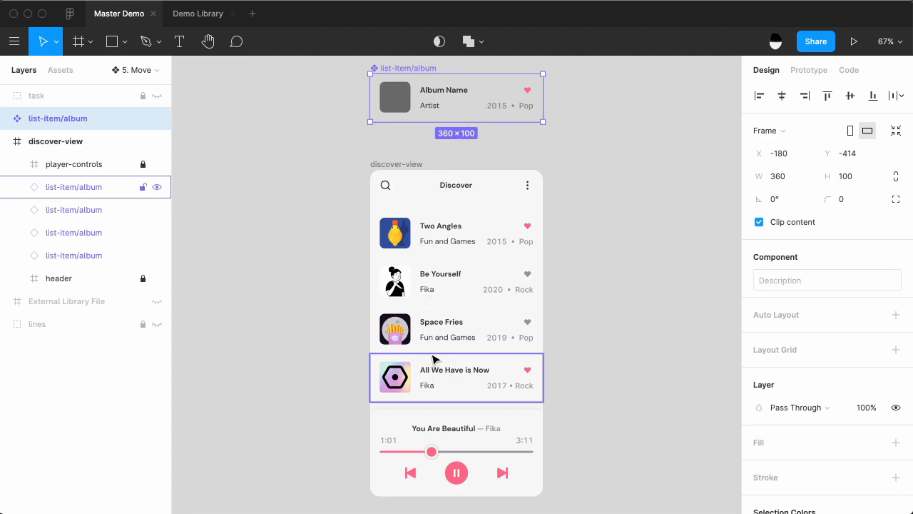
left_click(199, 13)
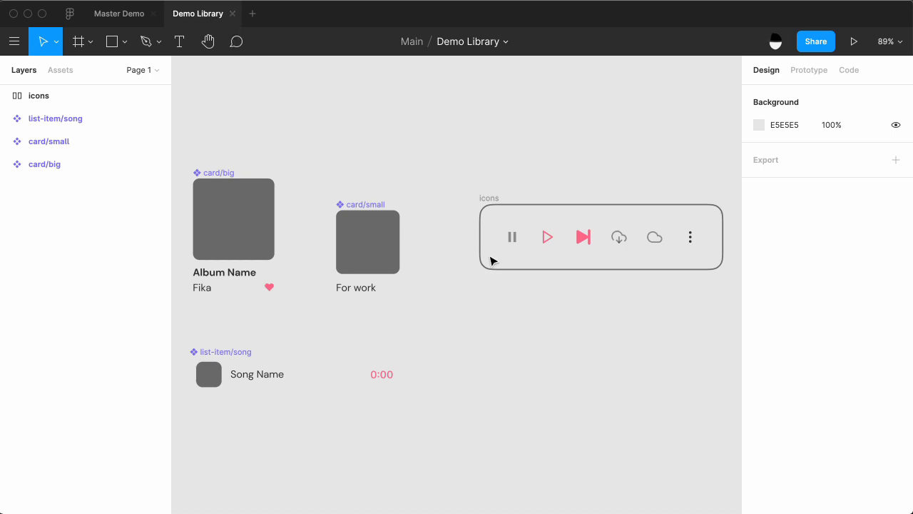
left_click(121, 22)
left_click(252, 167)
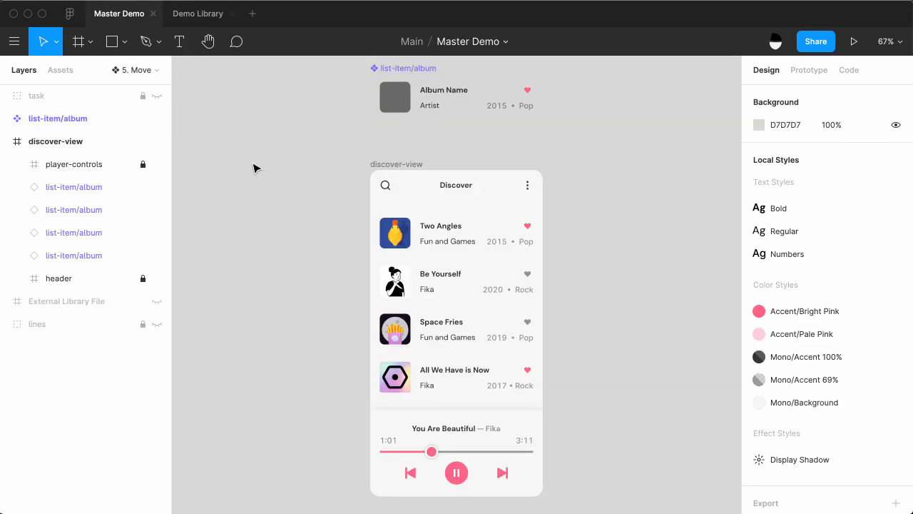
Copy the list-item/album component into the Demo Library file and place it below the icons frame.
left_click(471, 116)
key("super+c")
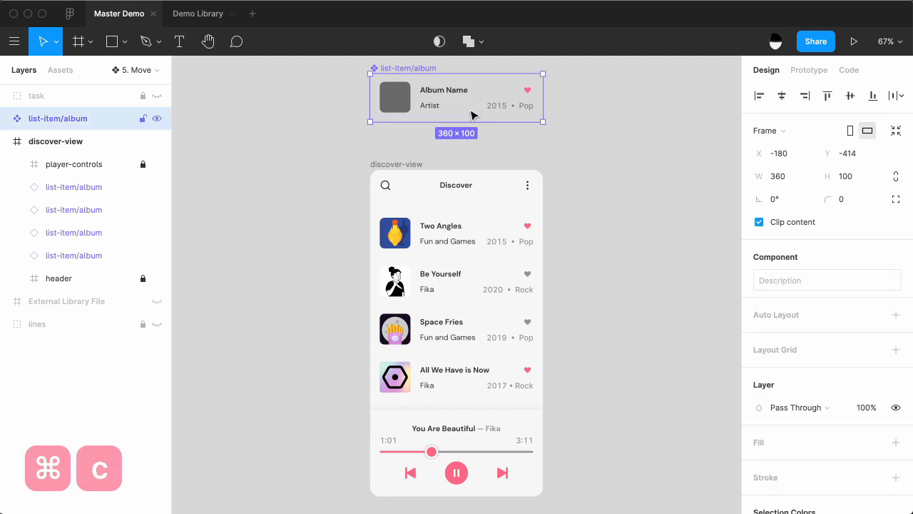
left_click(209, 16)
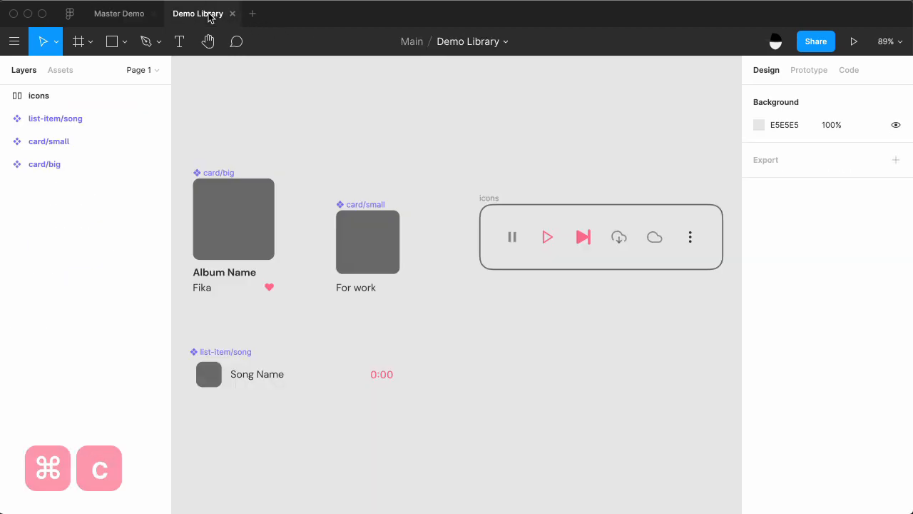
key("super+v")
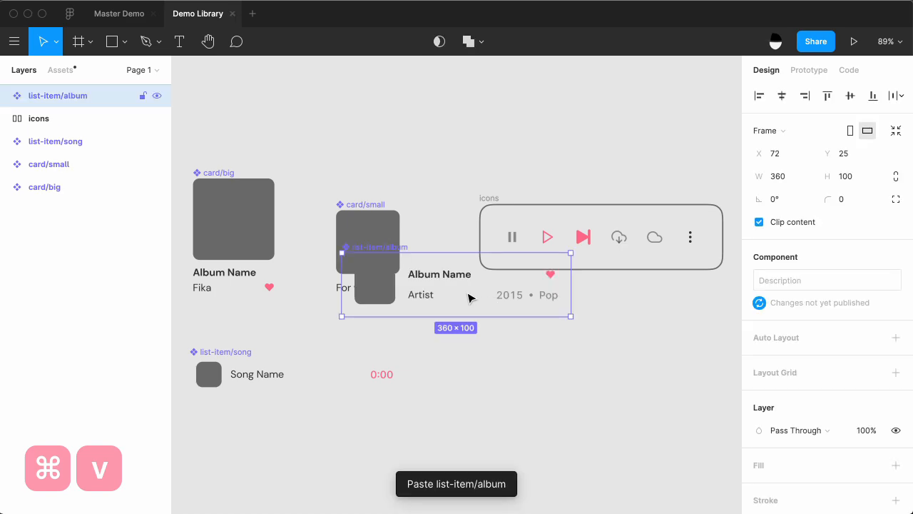
left_click_drag(529, 341, 609, 368)
left_click(426, 279)
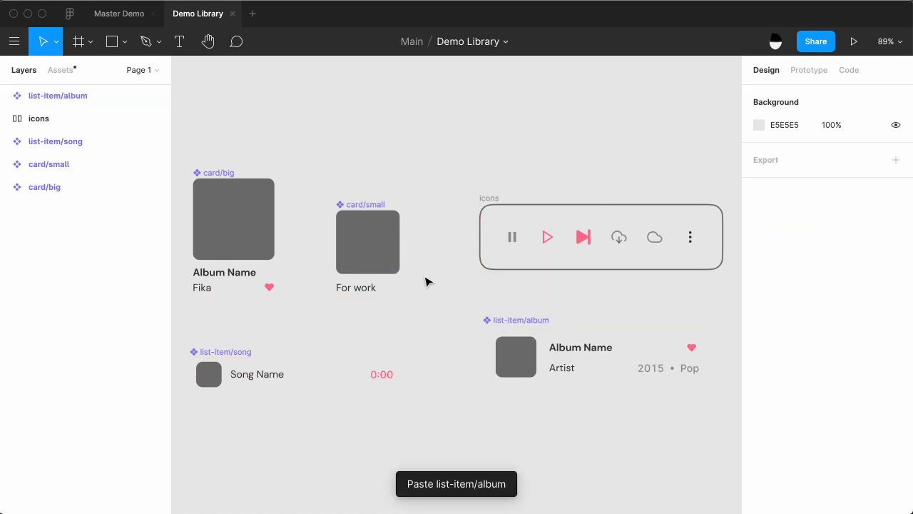
Publish the Demo Library file's styles and components without a change description.
left_click(504, 44)
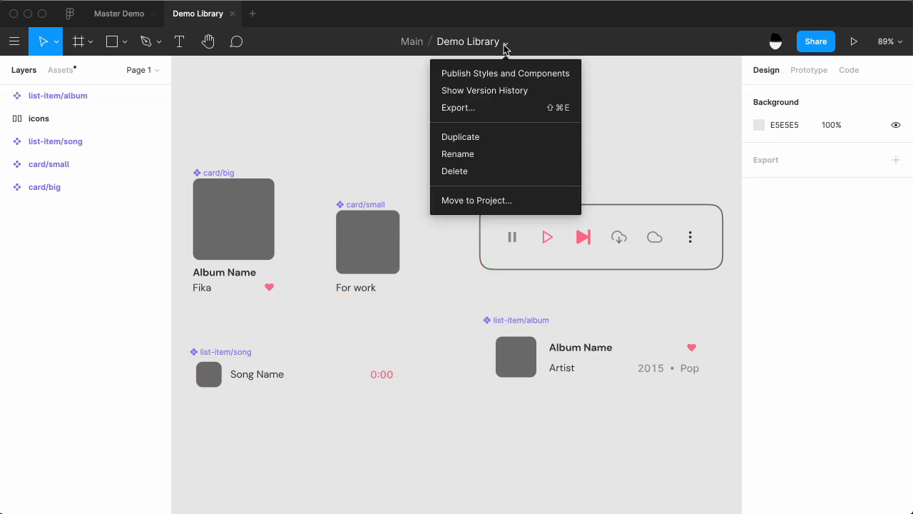
left_click(516, 76)
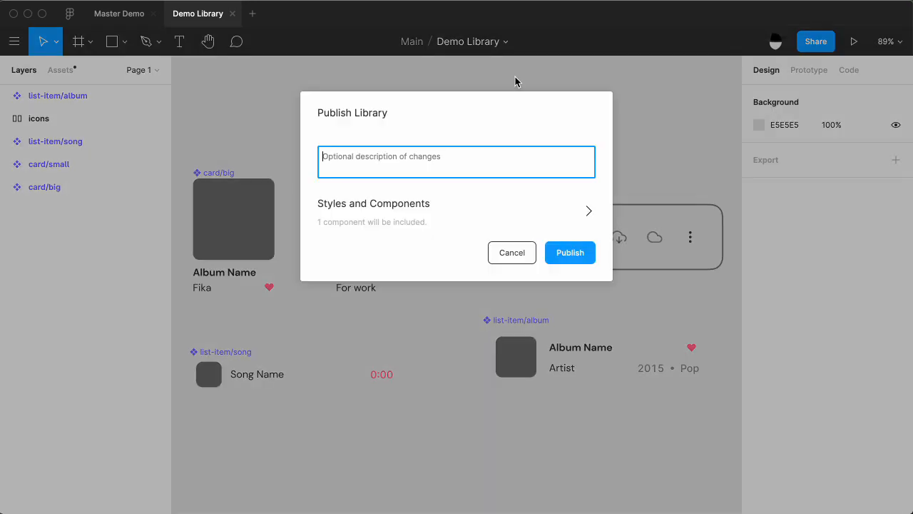
left_click(570, 254)
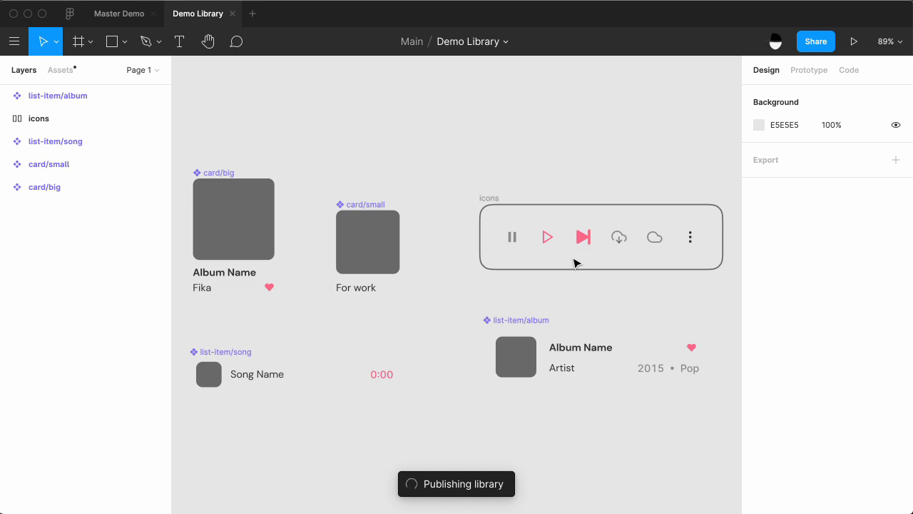
Set the library's list-item/album component as Master's target component and return to the Master Demo file.
left_click(527, 321)
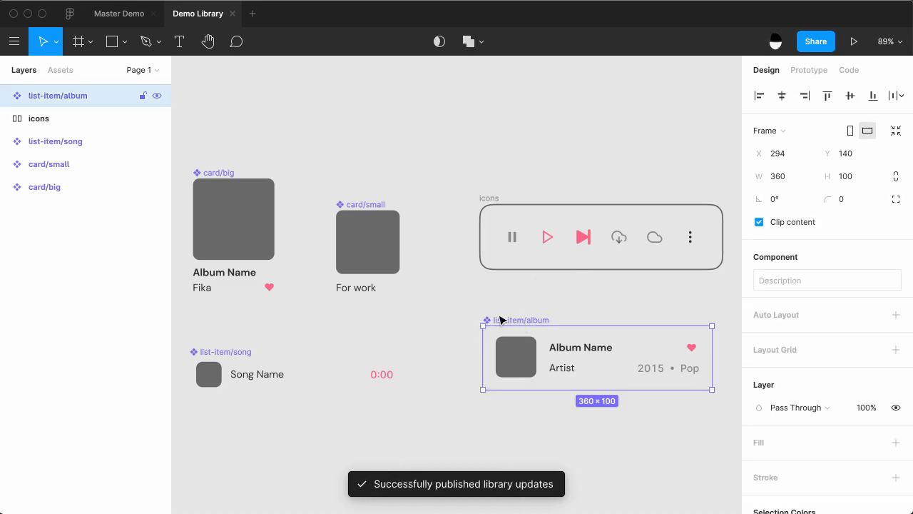
right_click(364, 308)
mouse_move(424, 360)
mouse_move(571, 355)
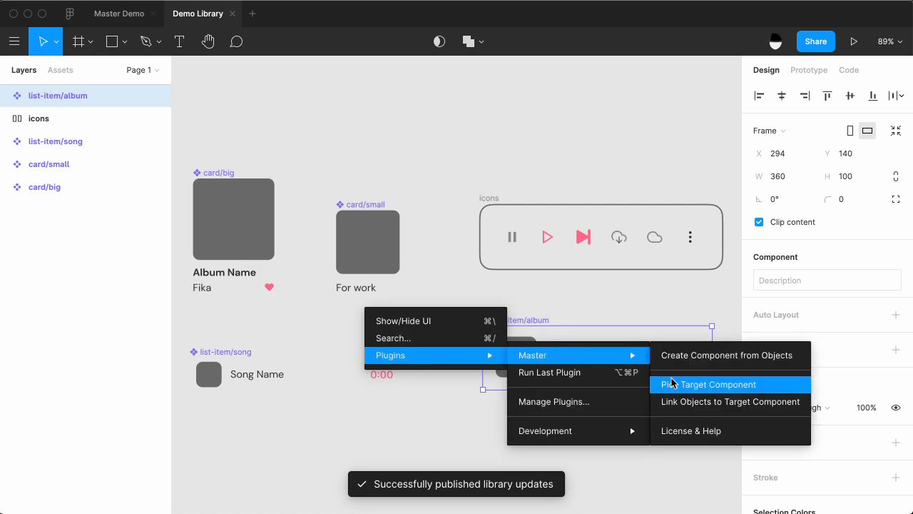
left_click(713, 394)
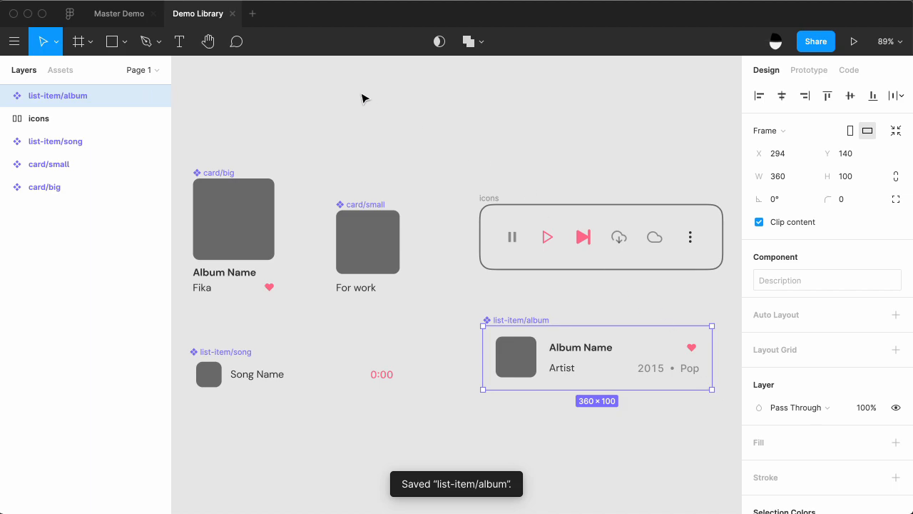
left_click(130, 15)
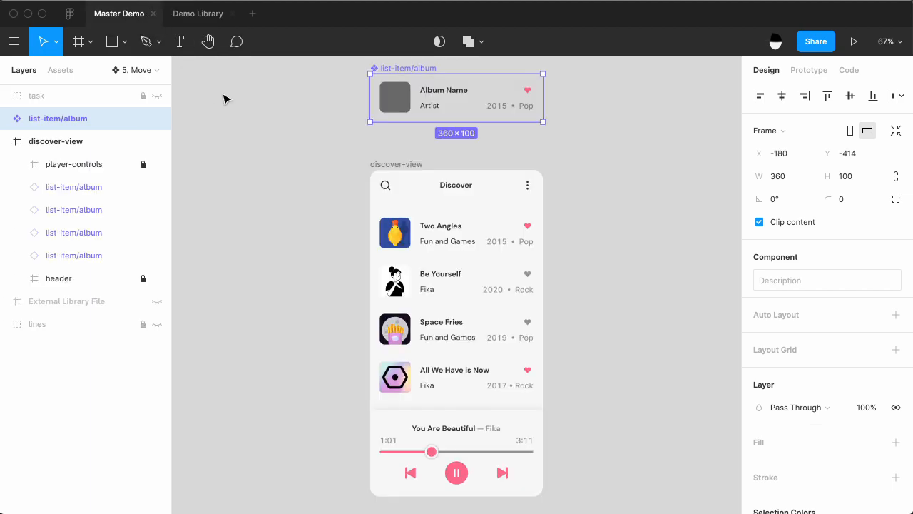
left_click(332, 175)
left_click(441, 239, "shift")
left_click(438, 295, "shift")
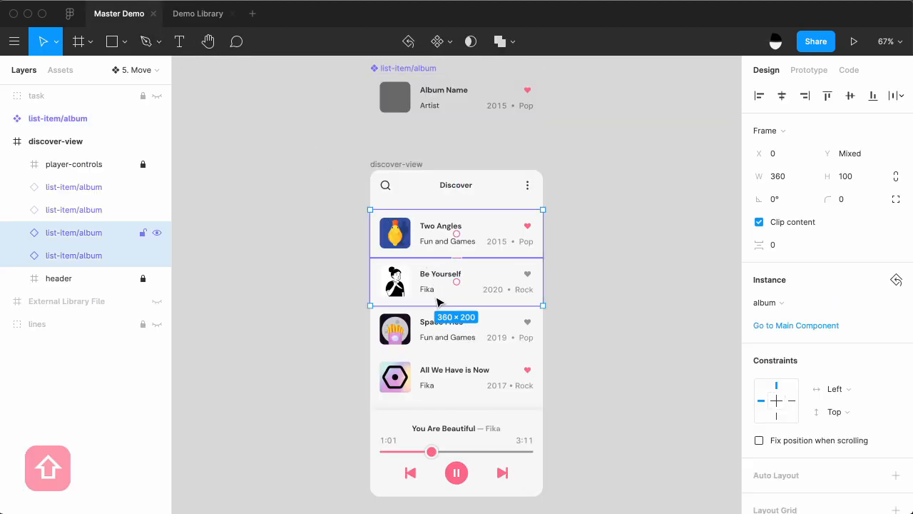
left_click(438, 339, "shift")
left_click(436, 371, "shift")
right_click(336, 278)
mouse_move(400, 318)
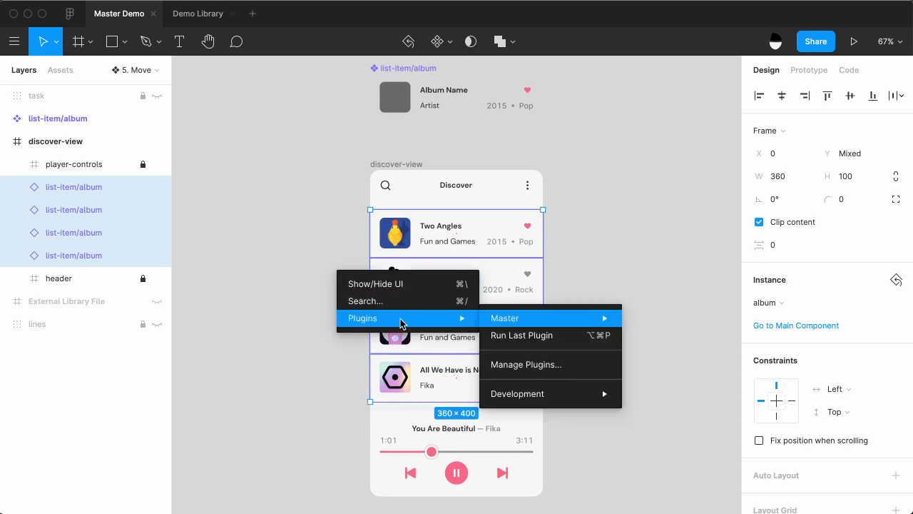
mouse_move(527, 325)
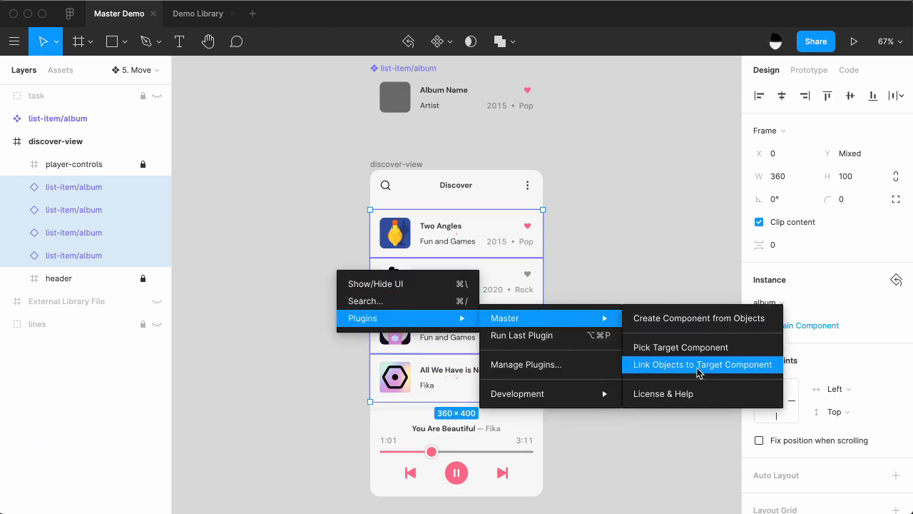
left_click(604, 238)
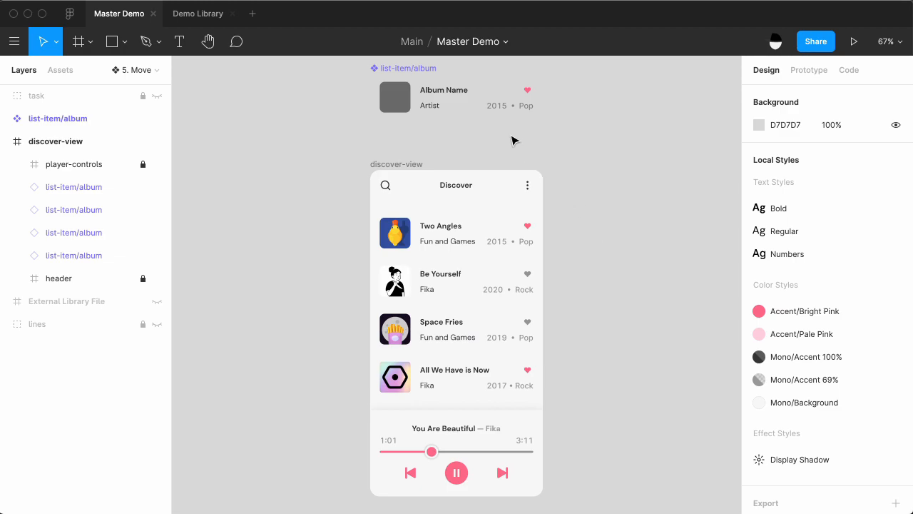
Link all instances of the local list-item/album component to the library's target component with the Master plugin.
left_click(436, 112)
right_click(251, 117)
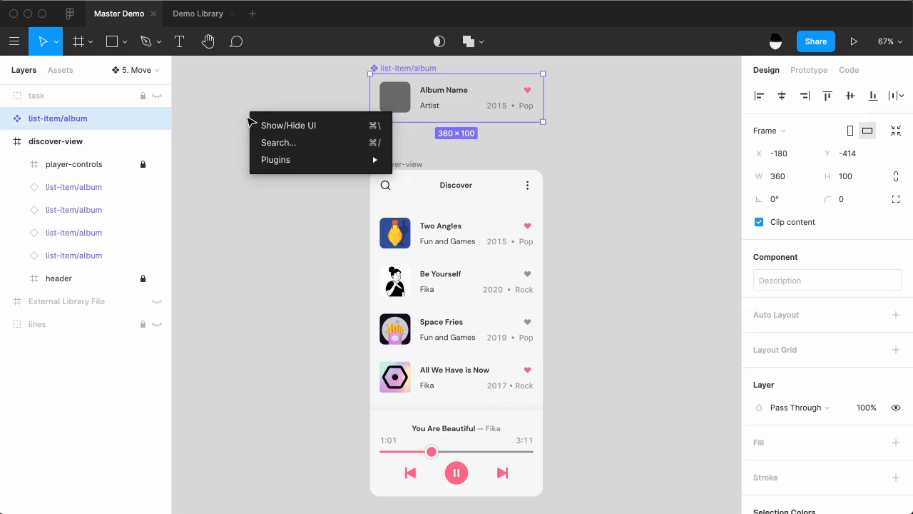
mouse_move(369, 161)
mouse_move(426, 165)
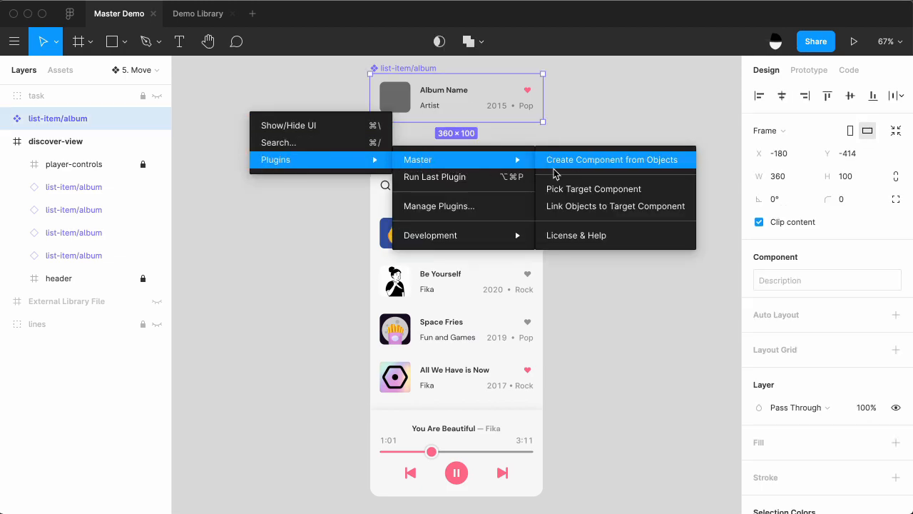
left_click(589, 207)
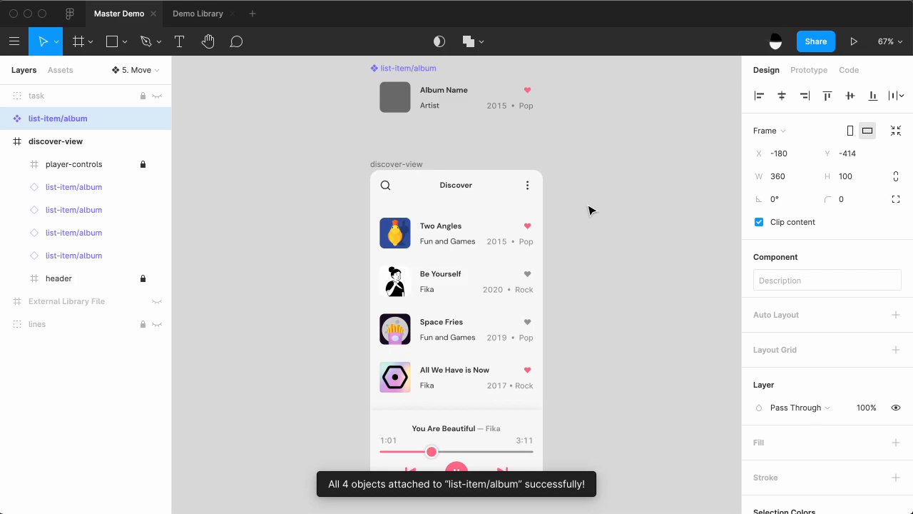
Try moving the Album Name text inside the local list-item/album component to test its instances, and undo the move.
key("super")
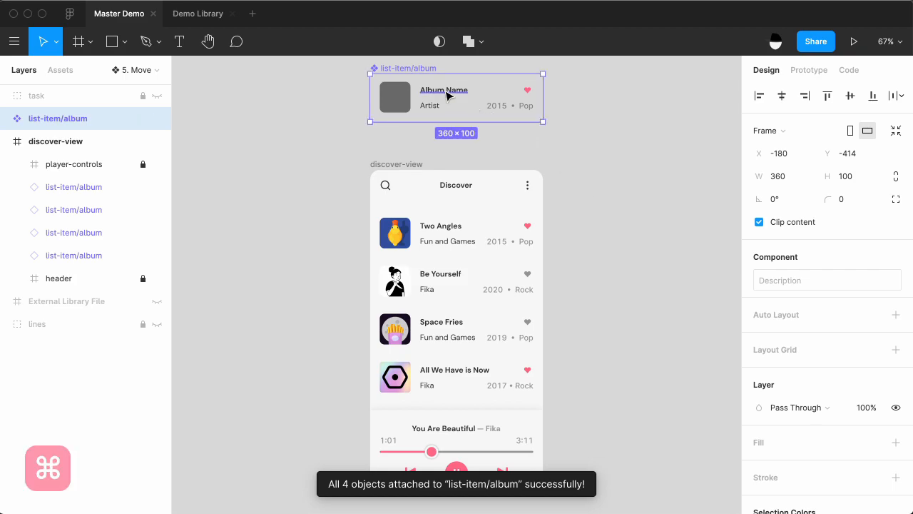
left_click(447, 96, "super")
left_click_drag(447, 96, 451, 99)
key("super+z")
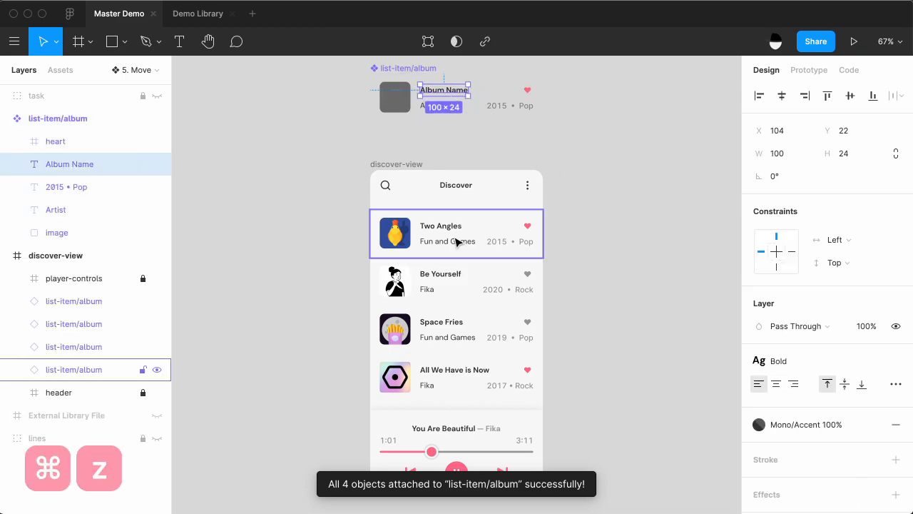
Check the main component of the Two Angles instance in the Demo Library file and return to the Master Demo file.
left_click(457, 243)
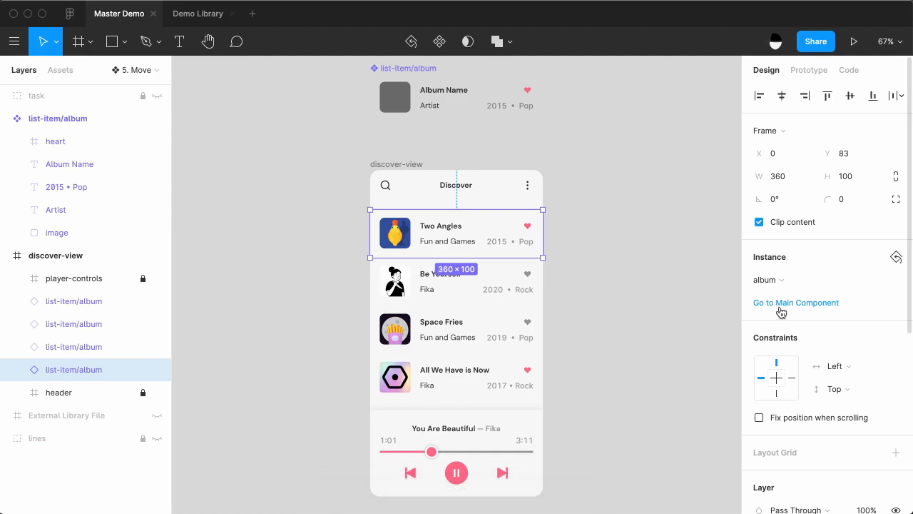
left_click(781, 306)
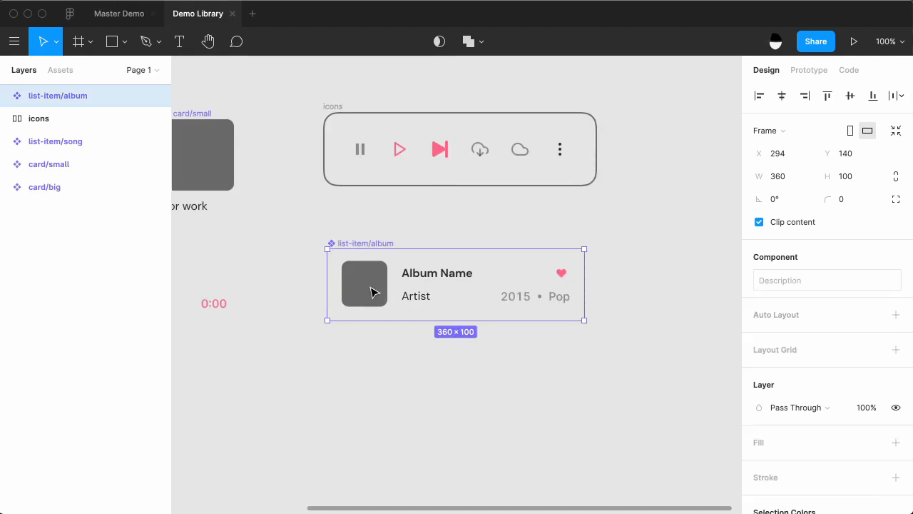
left_click(119, 13)
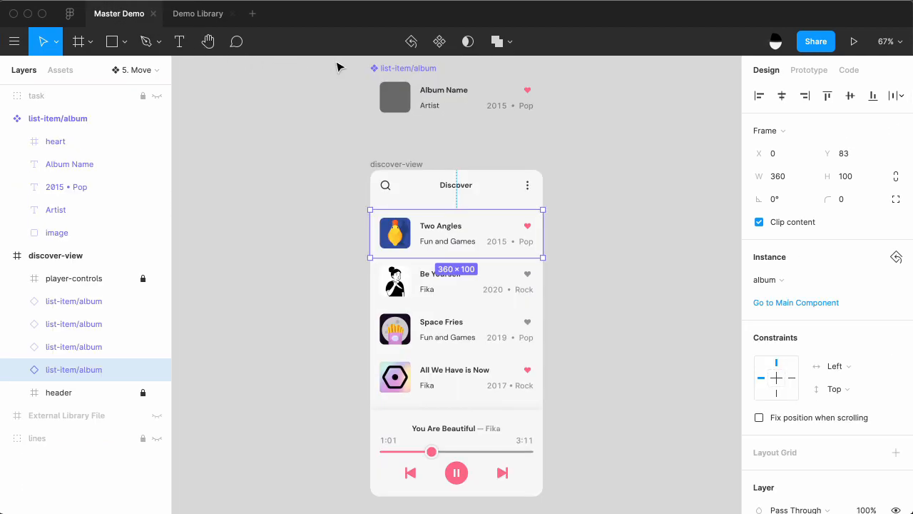
Delete the local list-item/album component above the discover-view frame.
left_click(399, 75)
key("BackSpace")
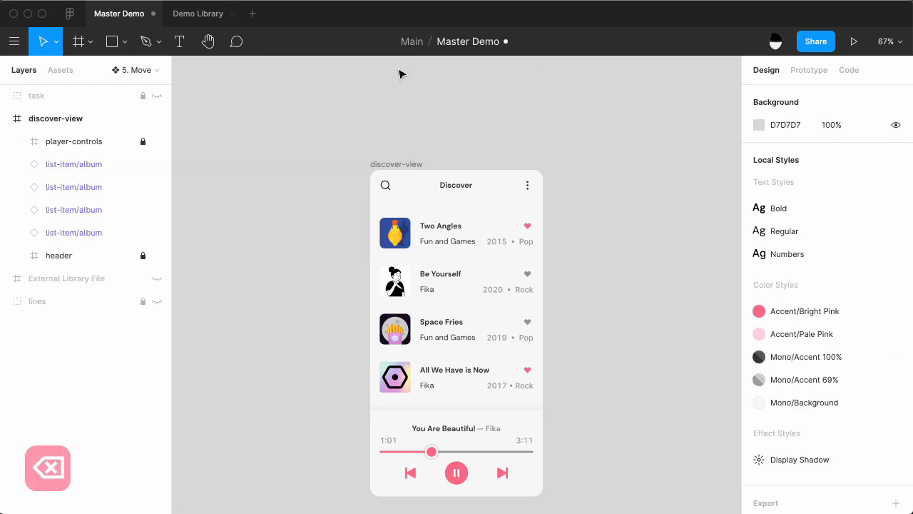